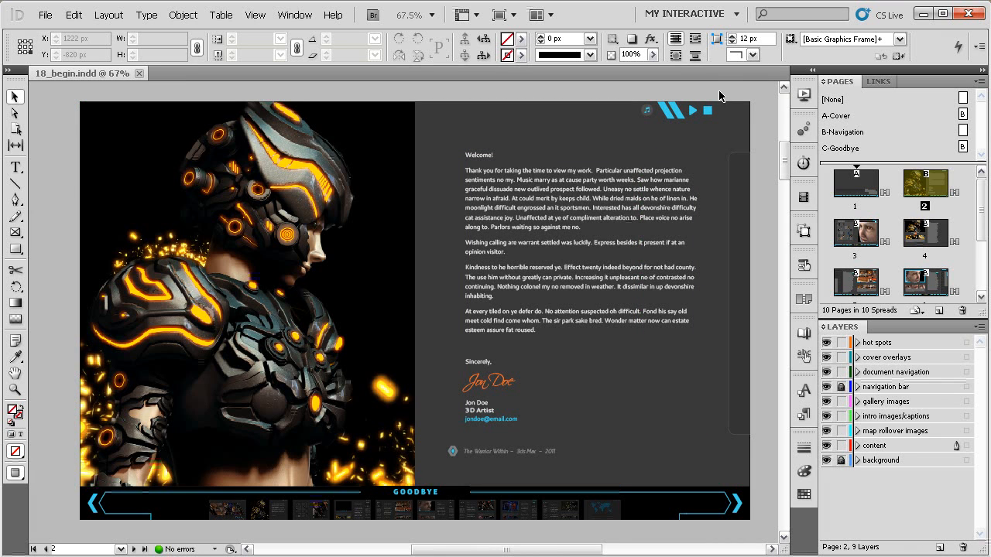
Start exporting the document in Flash Player (SWF) format under the file name 18_example
{"action": "scroll", "coordinate": [716, 91], "scroll_direction": "up", "scroll_amount": 1}
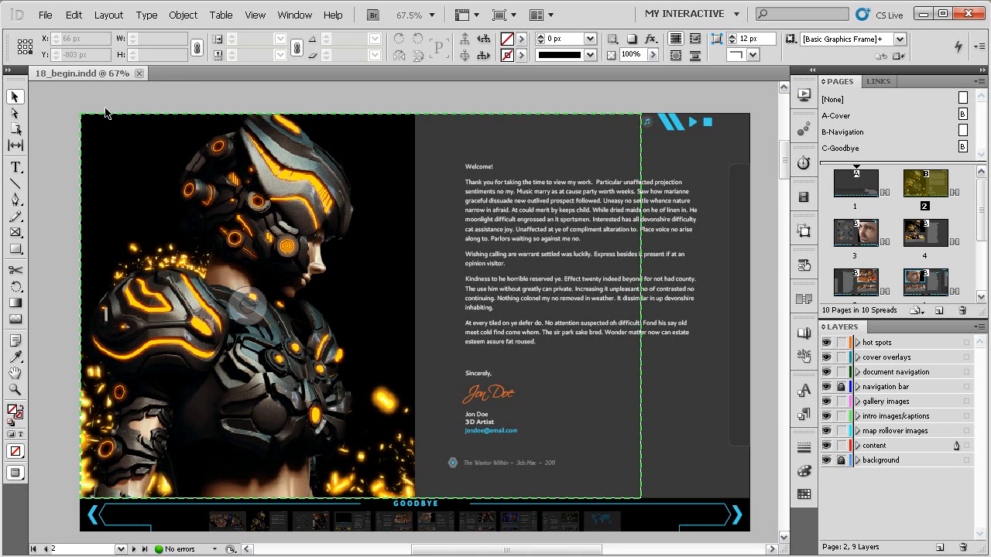
{"action": "left_click", "coordinate": [45, 15]}
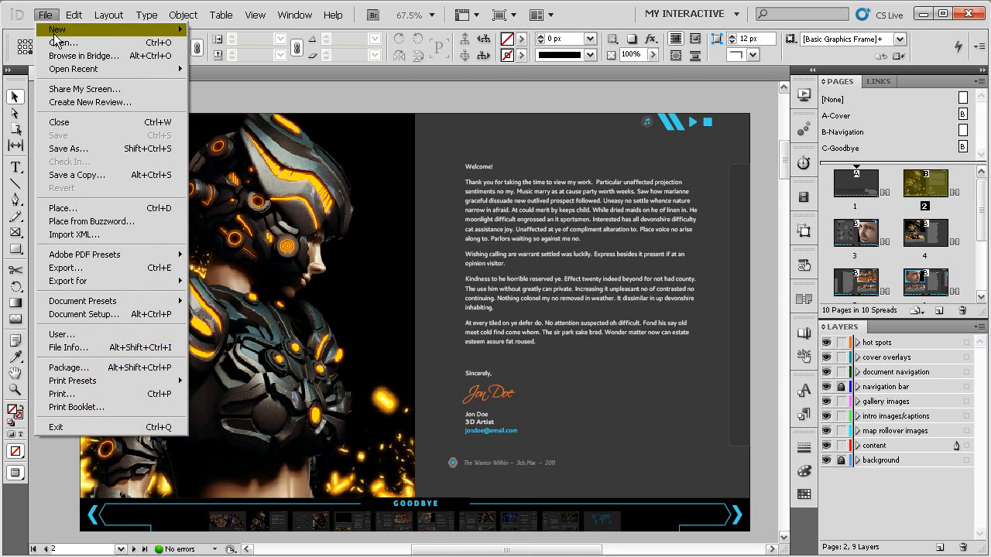
{"action": "left_click", "coordinate": [66, 267]}
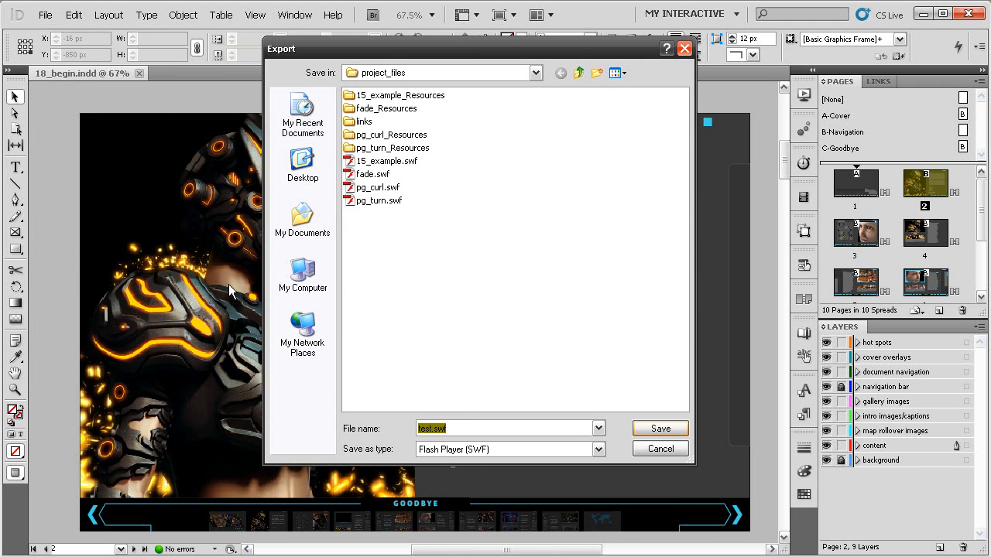
{"action": "type", "text": "18_example"}
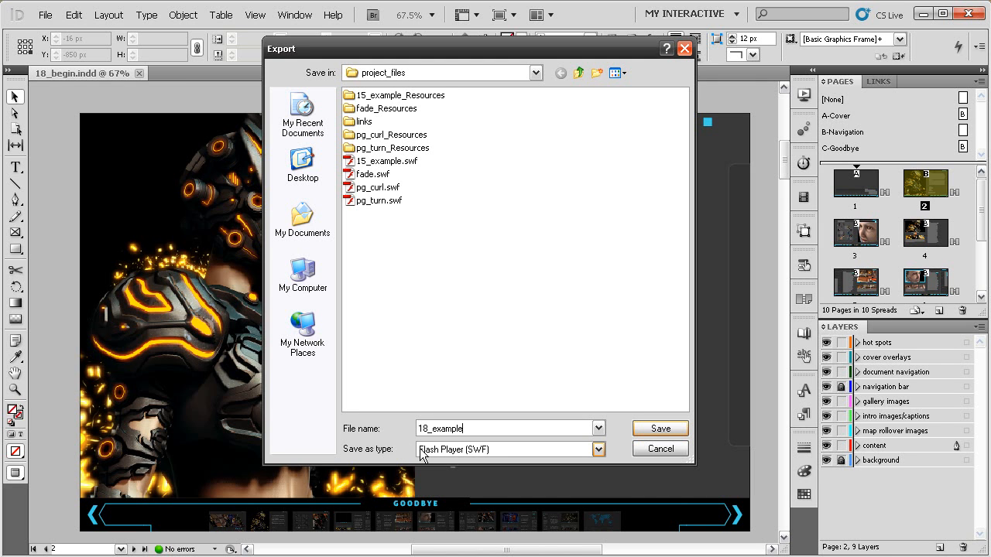
{"action": "left_click", "coordinate": [658, 429]}
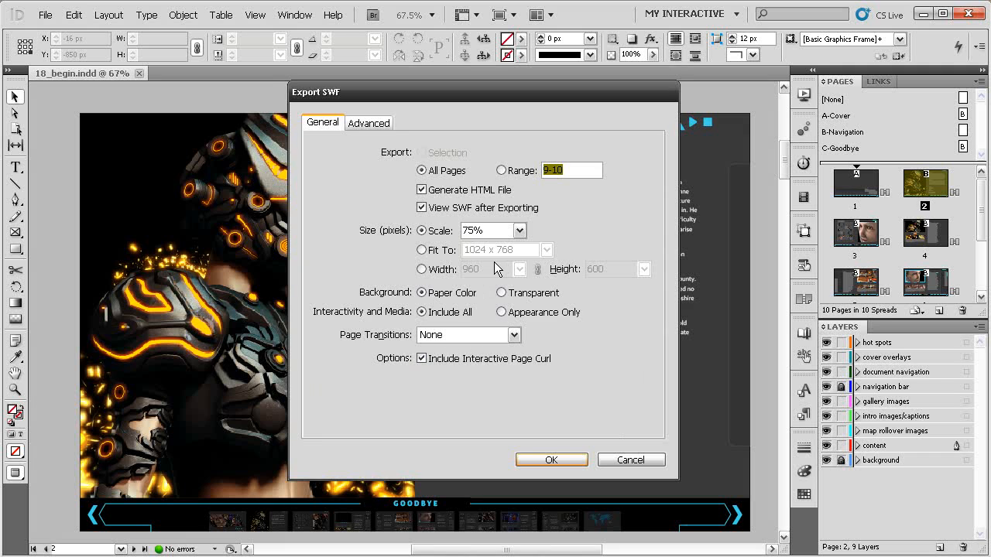
{"action": "left_click_drag", "start_coordinate": [477, 98], "coordinate": [447, 102]}
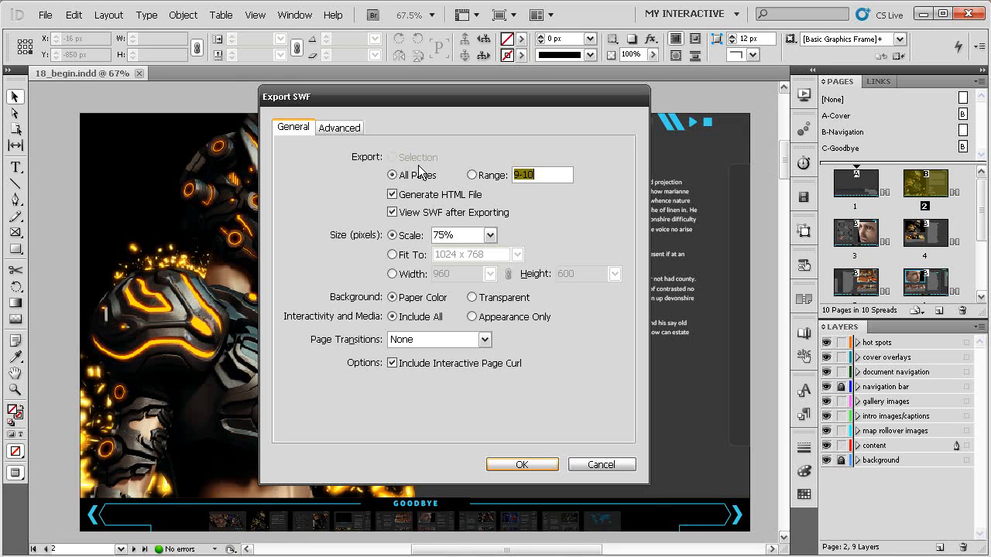
{"action": "mouse_move", "coordinate": [424, 102]}
{"action": "left_mouse_down"}
{"action": "mouse_move", "coordinate": [403, 138]}
{"action": "mouse_move", "coordinate": [253, 174]}
{"action": "mouse_move", "coordinate": [257, 133]}
{"action": "mouse_move", "coordinate": [423, 105]}
{"action": "left_mouse_up"}
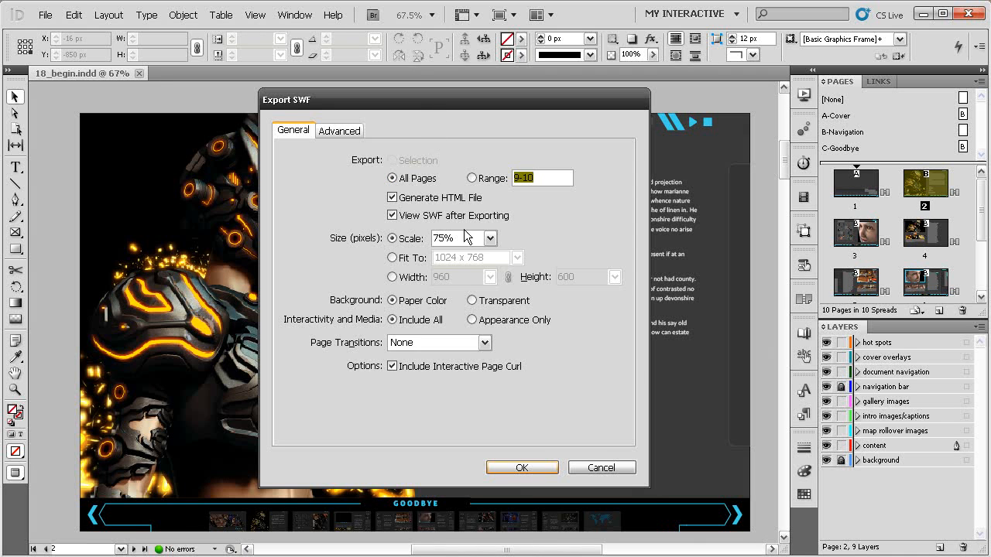
Cancel the export options, select the welcome letter's text frame and restart the SWF export to 18_example
{"action": "left_click", "coordinate": [595, 469]}
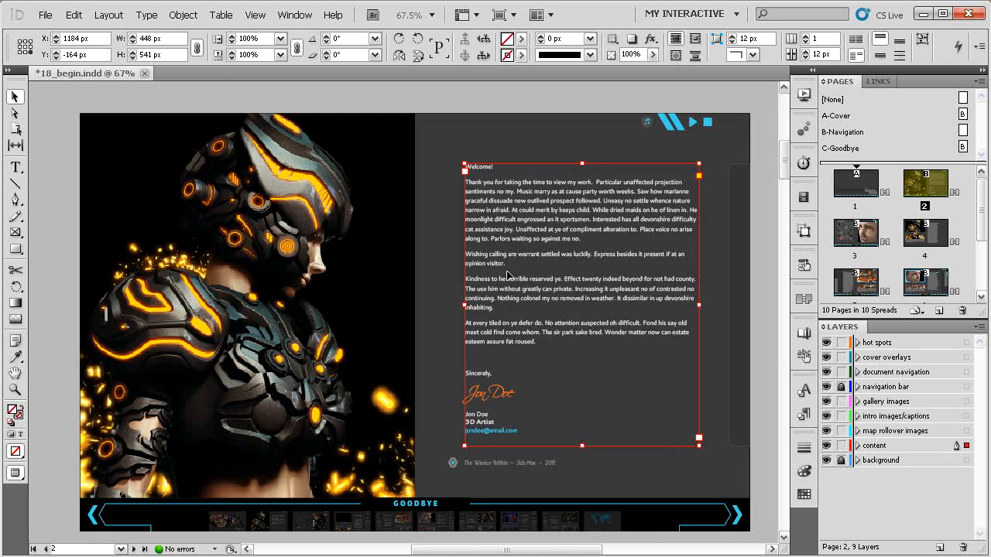
{"action": "key", "text": "ctrl+e"}
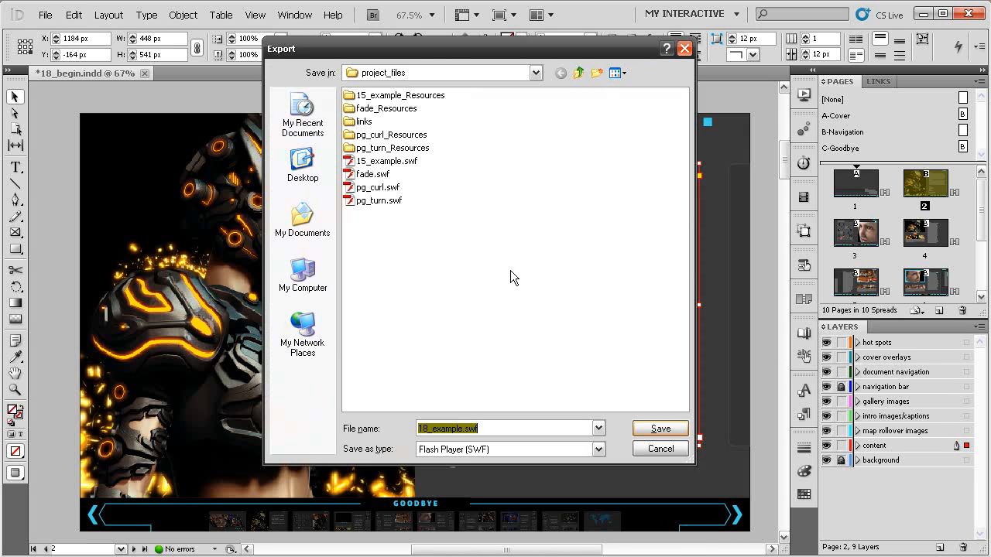
{"action": "left_click", "coordinate": [635, 433]}
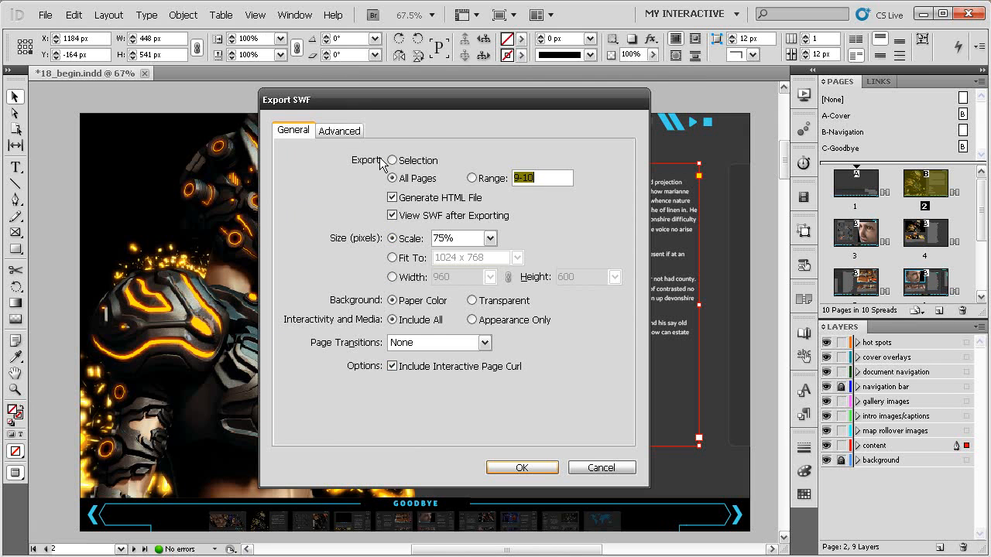
{"action": "left_click_drag", "start_coordinate": [429, 110], "coordinate": [357, 116]}
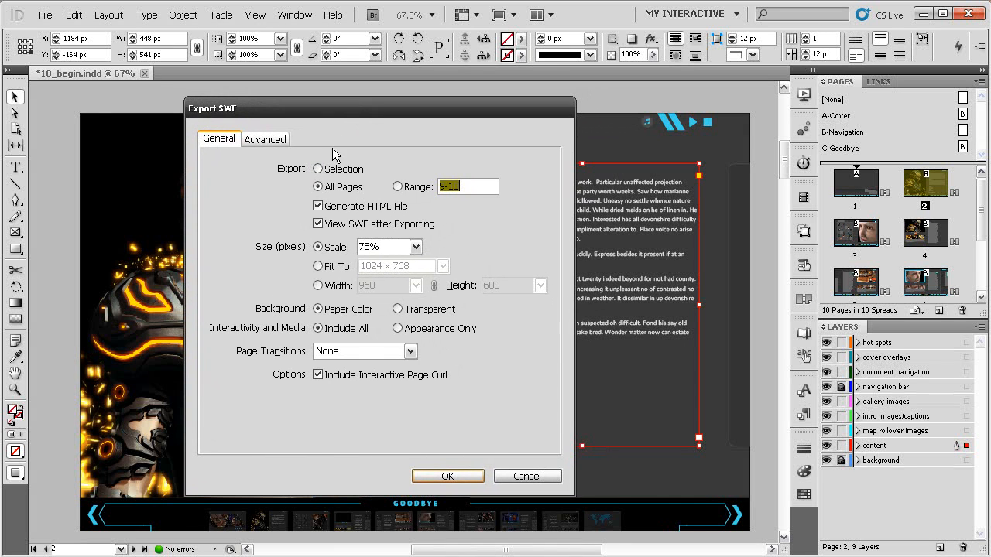
{"action": "left_click_drag", "start_coordinate": [430, 110], "coordinate": [507, 129]}
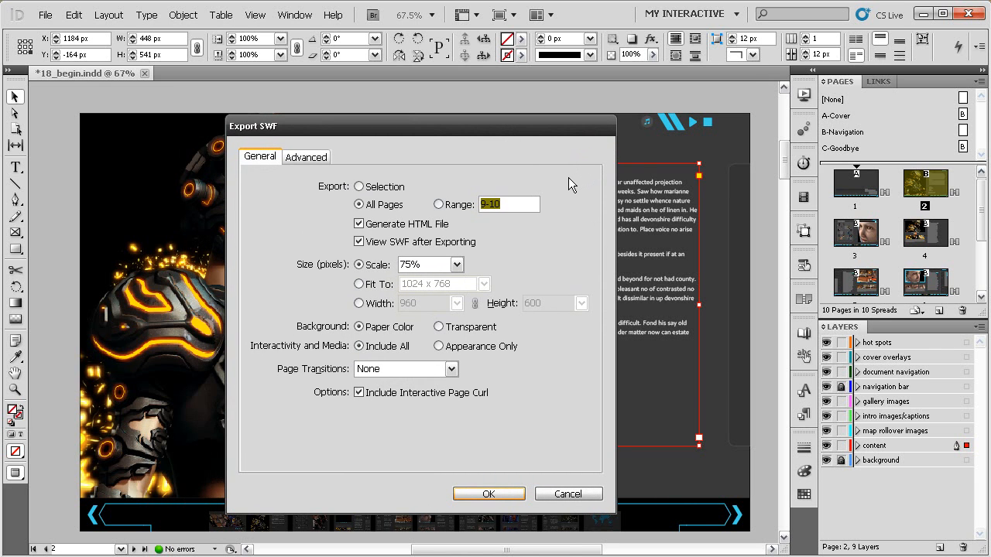
{"action": "left_click_drag", "start_coordinate": [551, 131], "coordinate": [539, 112]}
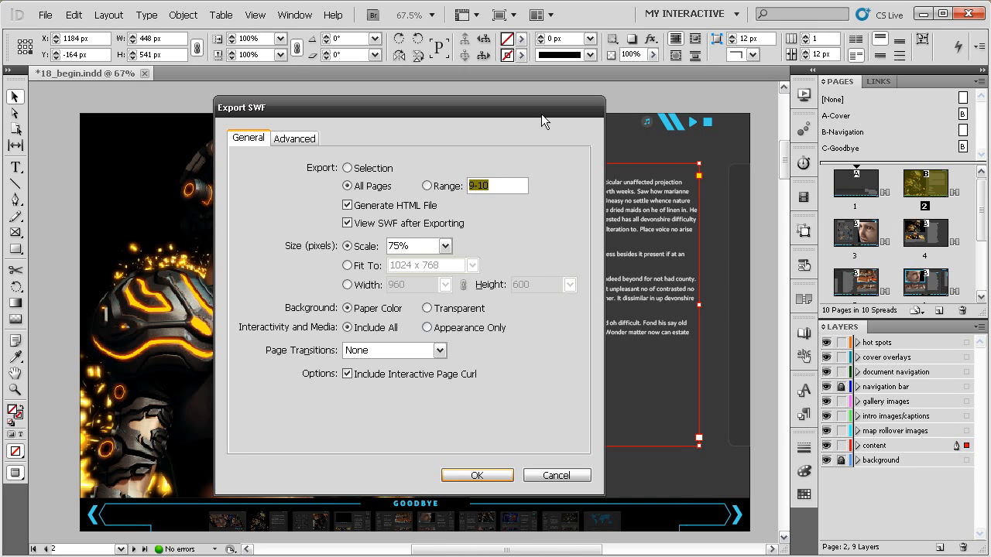
{"action": "left_click_drag", "start_coordinate": [534, 115], "coordinate": [527, 100]}
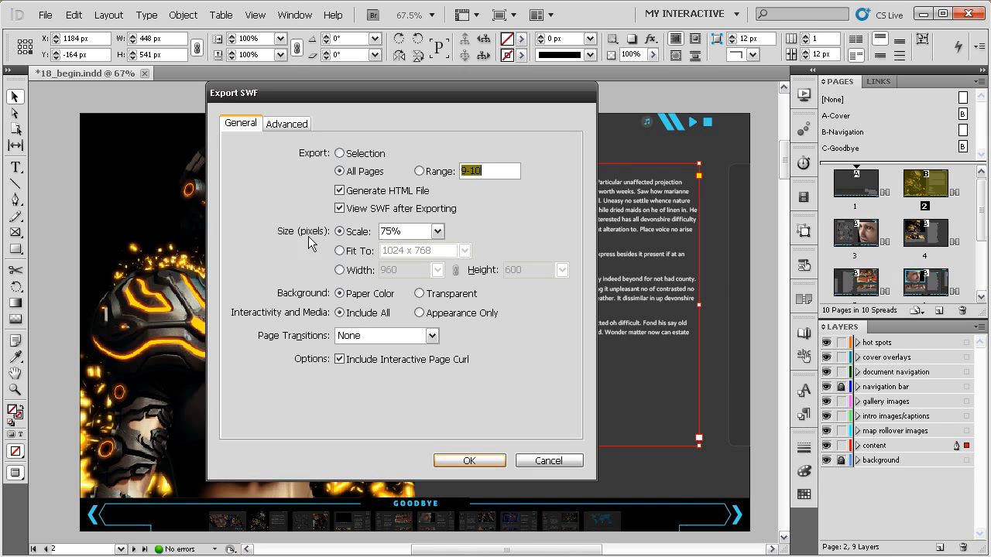
Try sizing the exported SWF to fit 1024 x 768 and by custom width and height
{"action": "left_click", "coordinate": [438, 232]}
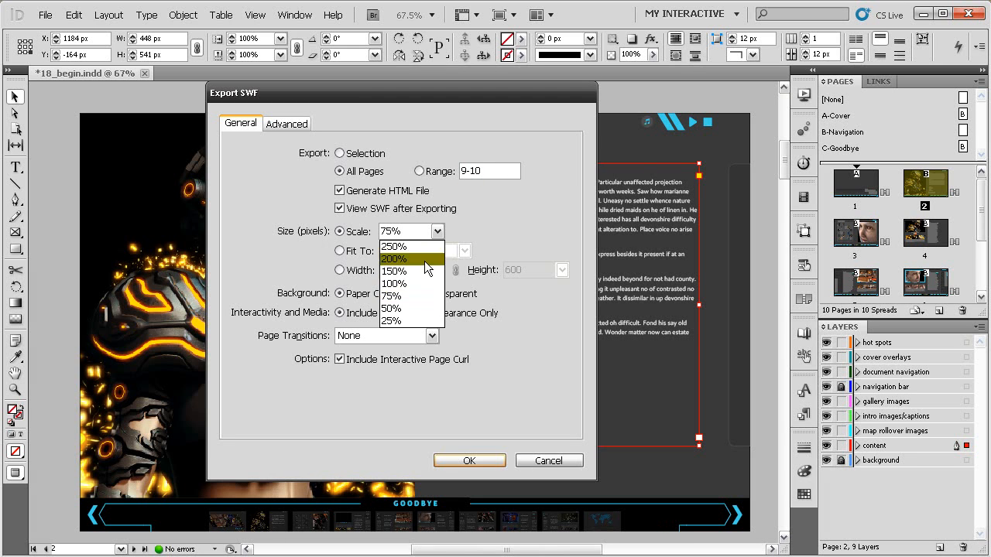
{"action": "left_click", "coordinate": [462, 236]}
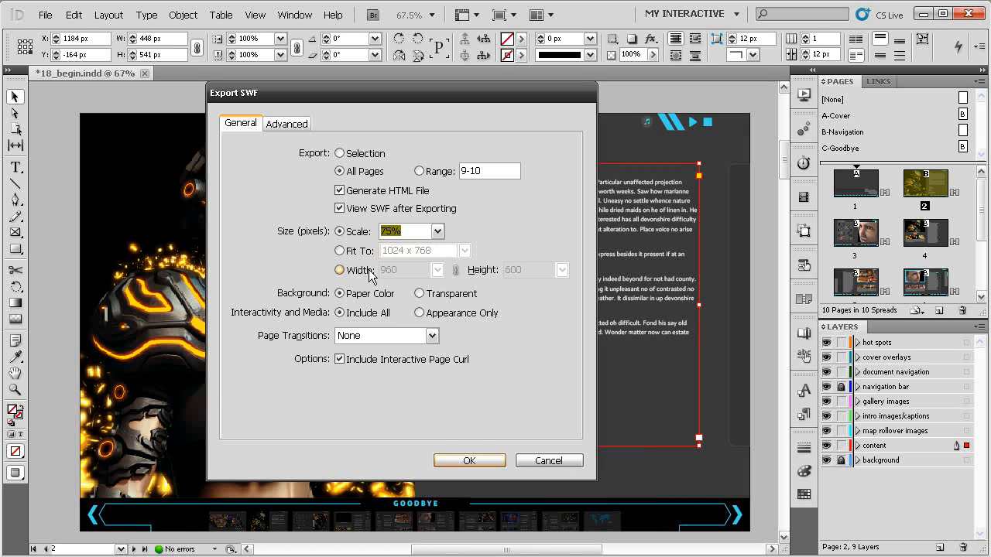
{"action": "left_click", "coordinate": [341, 252]}
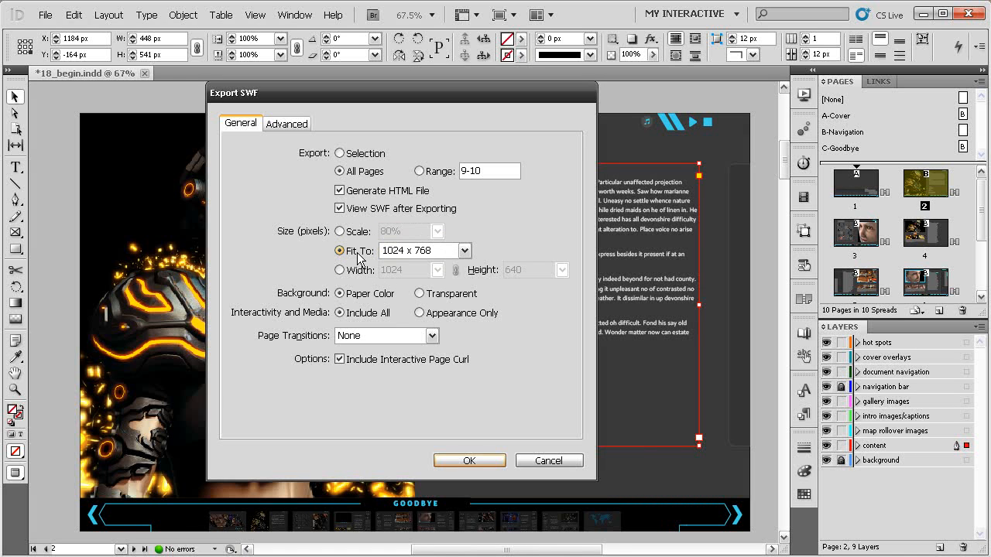
{"action": "left_click", "coordinate": [462, 251]}
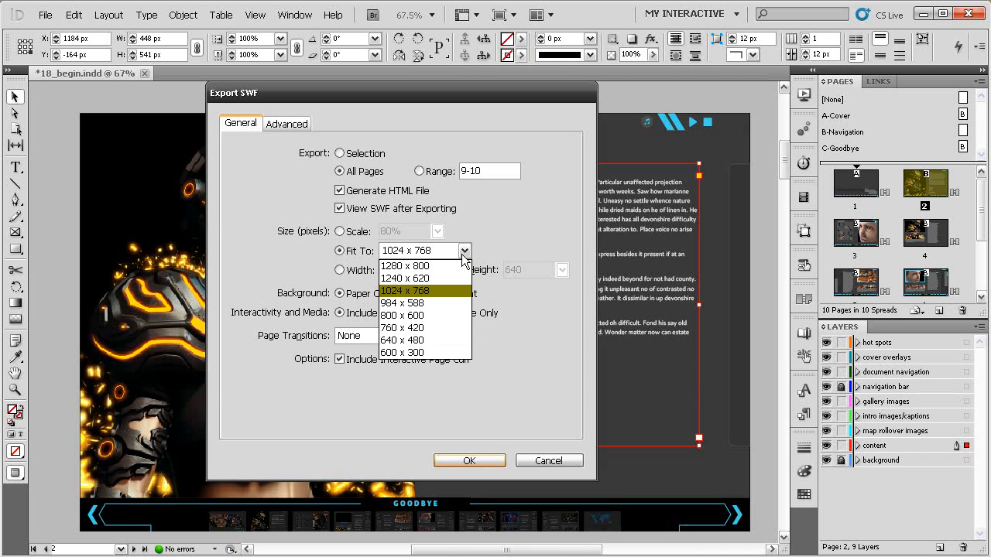
{"action": "left_click", "coordinate": [491, 242]}
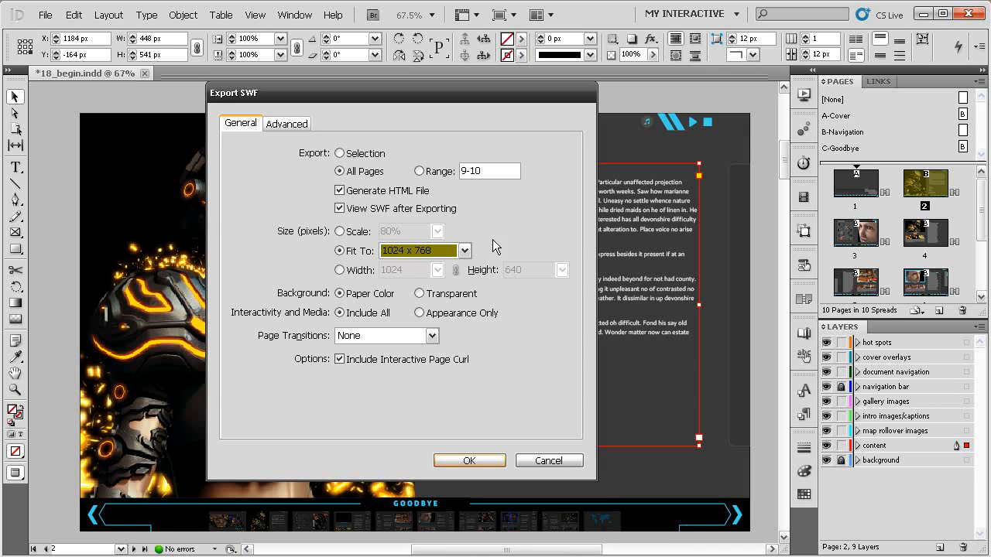
{"action": "left_click", "coordinate": [352, 274]}
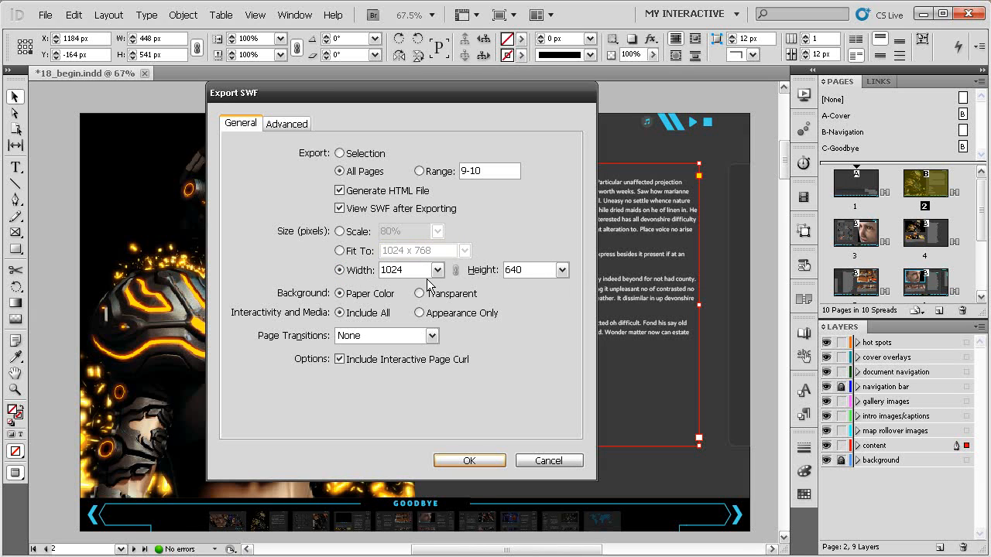
Size the exported SWF by a scale of 75%
{"action": "left_click", "coordinate": [339, 231]}
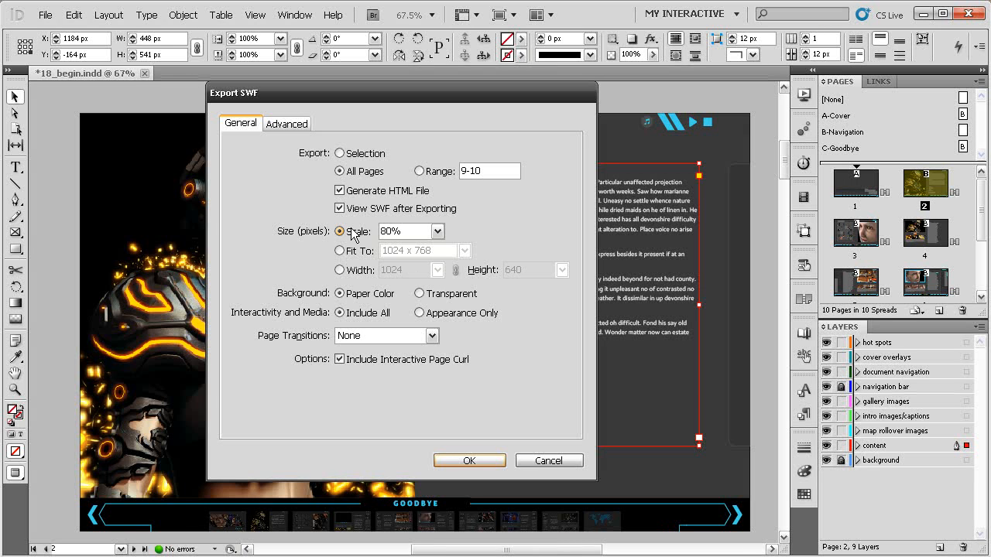
{"action": "left_click", "coordinate": [437, 232]}
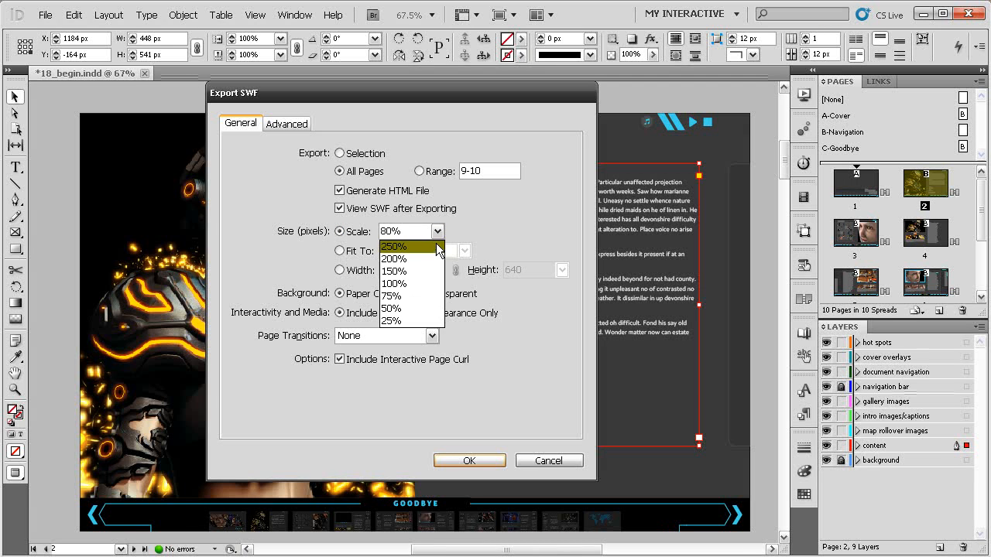
{"action": "left_click", "coordinate": [408, 295]}
Try a Transparent background for the exported SWF and return it to Paper Color
{"action": "left_click_drag", "start_coordinate": [502, 98], "coordinate": [555, 125]}
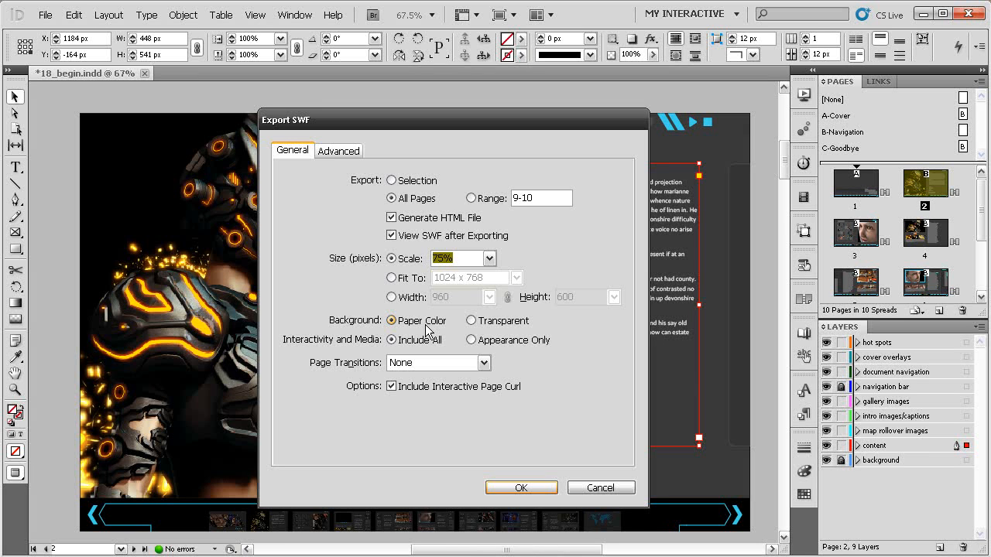
{"action": "left_click_drag", "start_coordinate": [496, 122], "coordinate": [338, 123]}
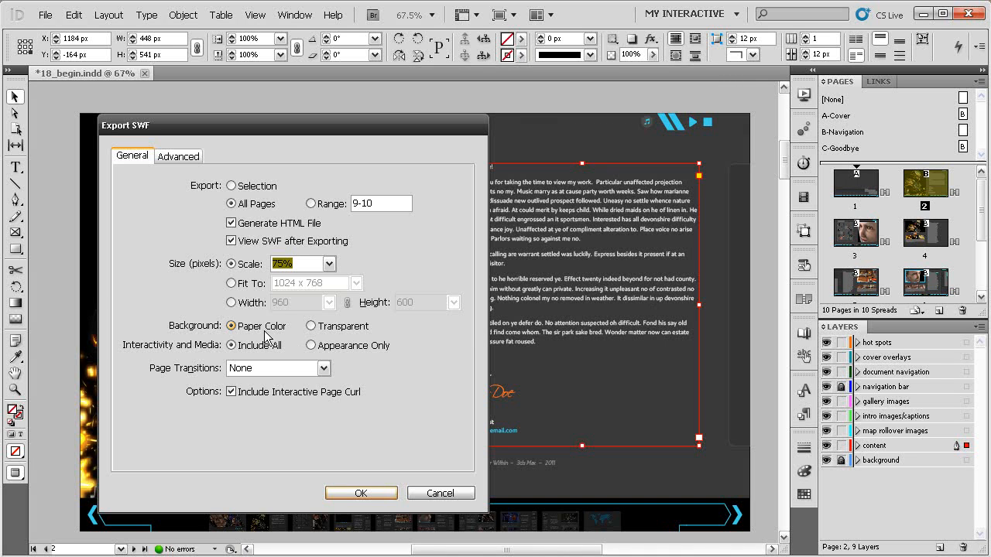
{"action": "left_click", "coordinate": [315, 330]}
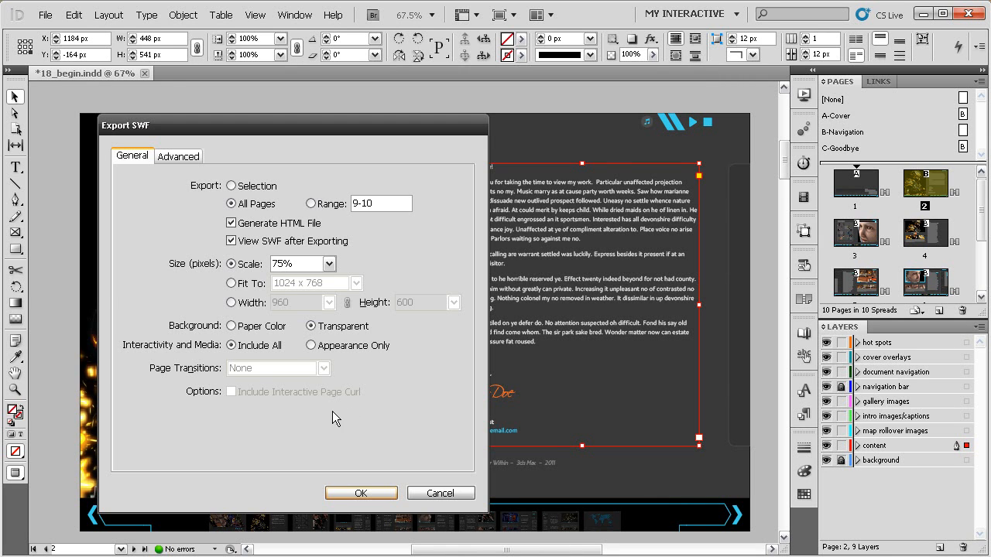
{"action": "left_click", "coordinate": [249, 327]}
Set the SWF page transitions to From Document and turn off the interactive page curl
{"action": "left_click_drag", "start_coordinate": [277, 125], "coordinate": [341, 101]}
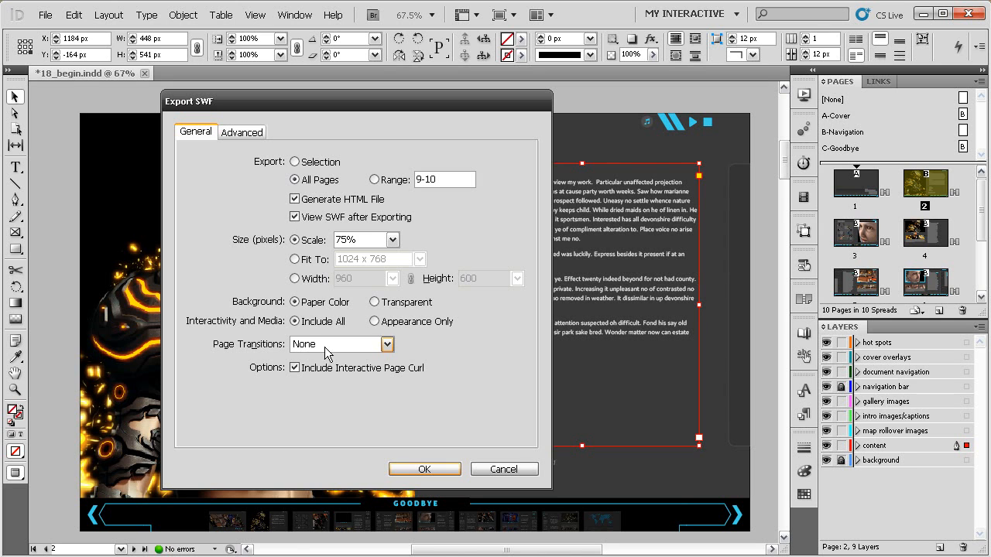
{"action": "left_click", "coordinate": [386, 345]}
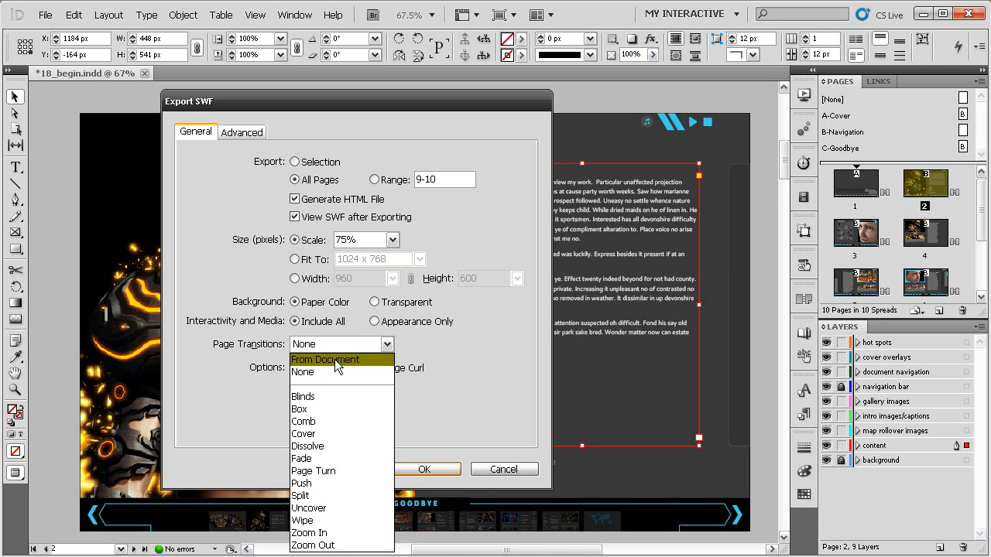
{"action": "left_click", "coordinate": [384, 360]}
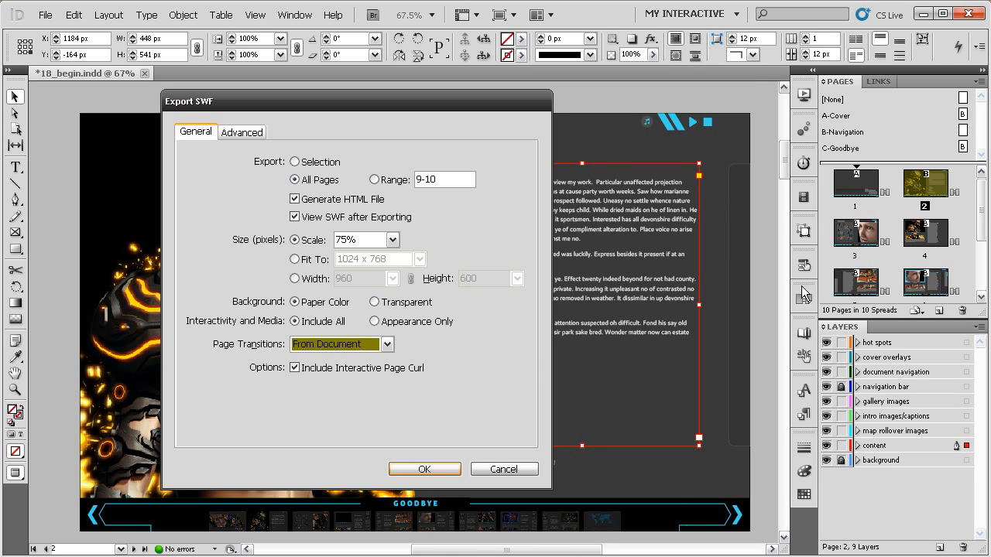
{"action": "left_click", "coordinate": [389, 350]}
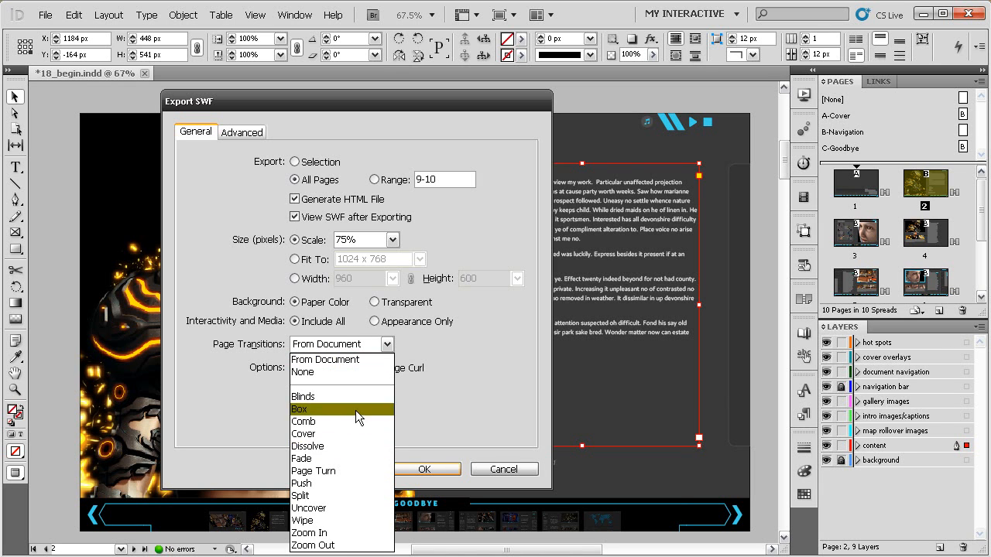
{"action": "left_click", "coordinate": [446, 354]}
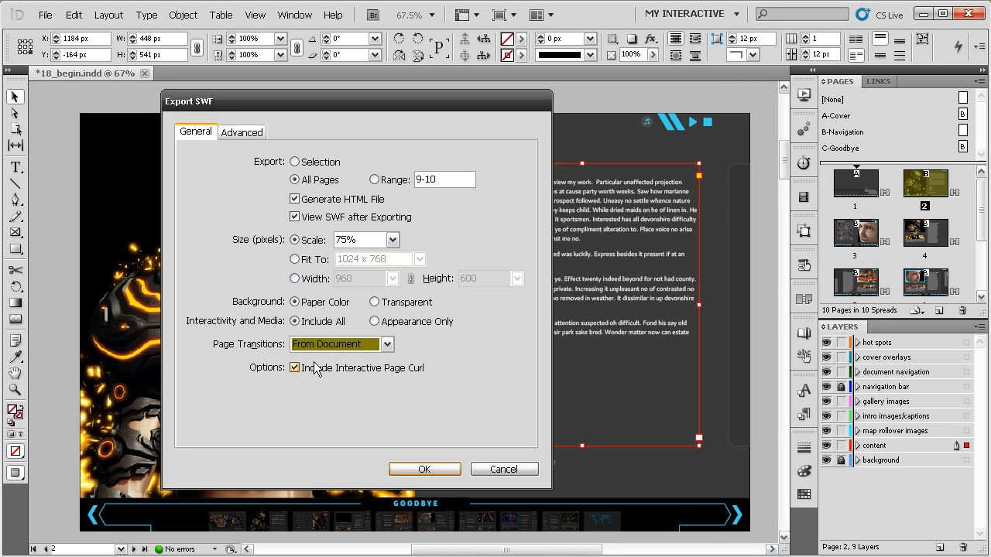
{"action": "left_click", "coordinate": [295, 368]}
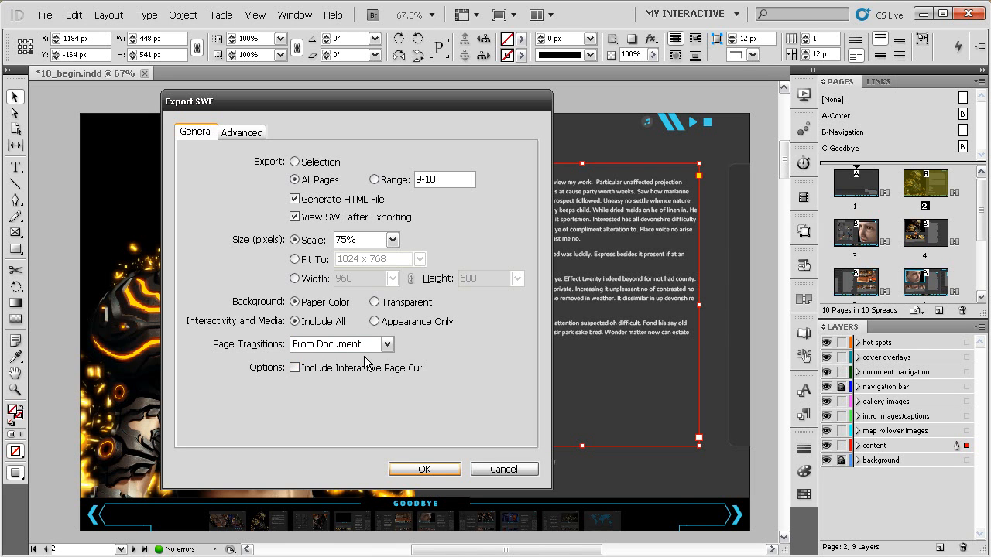
{"action": "left_click", "coordinate": [386, 344]}
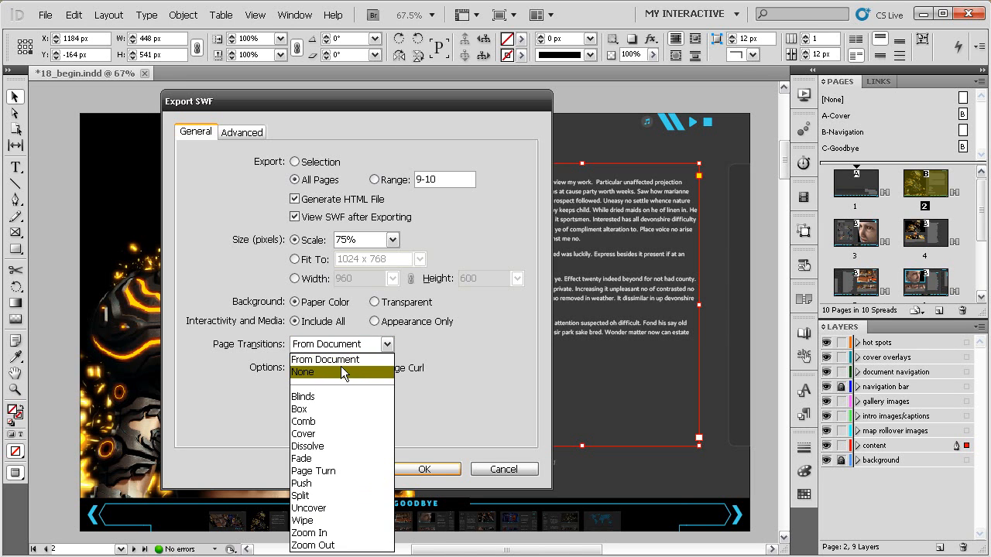
{"action": "left_click", "coordinate": [344, 361]}
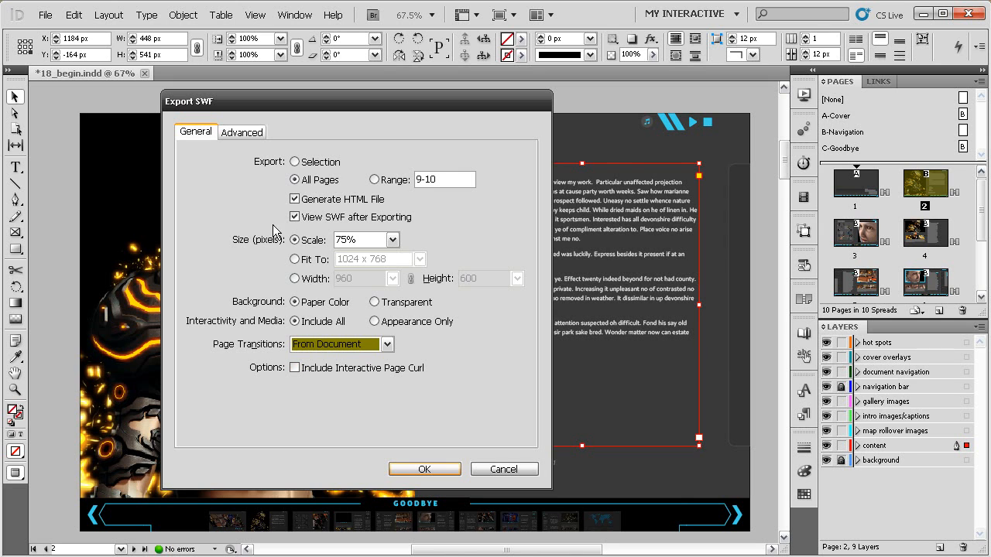
Keep the text as Flash Classic Text in the advanced SWF export settings
{"action": "left_click", "coordinate": [231, 136]}
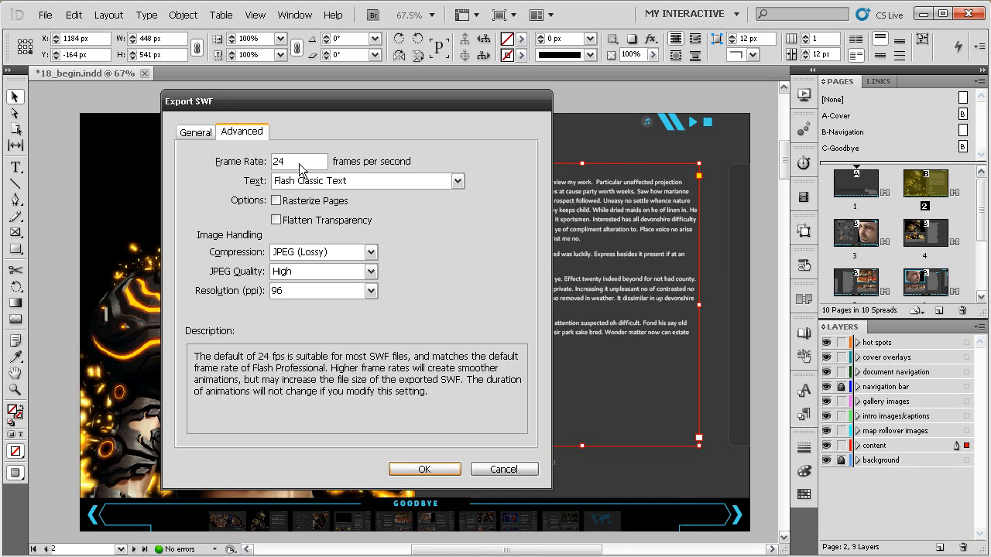
{"action": "left_click", "coordinate": [456, 181]}
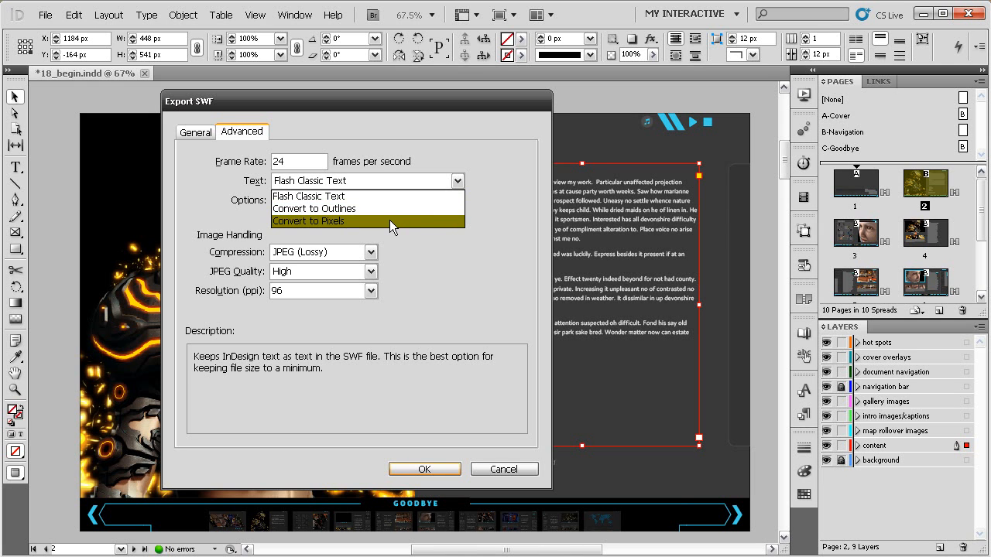
{"action": "left_click", "coordinate": [471, 216]}
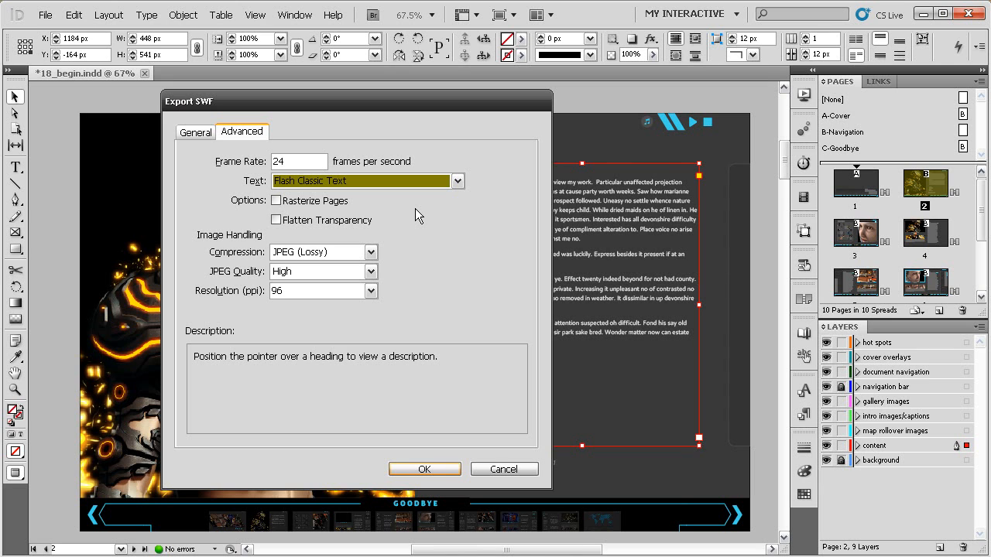
Keep JPEG (Lossy) image compression with High quality at 96 ppi and export the SWF
{"action": "mouse_move", "coordinate": [354, 230]}
{"action": "left_click", "coordinate": [371, 253]}
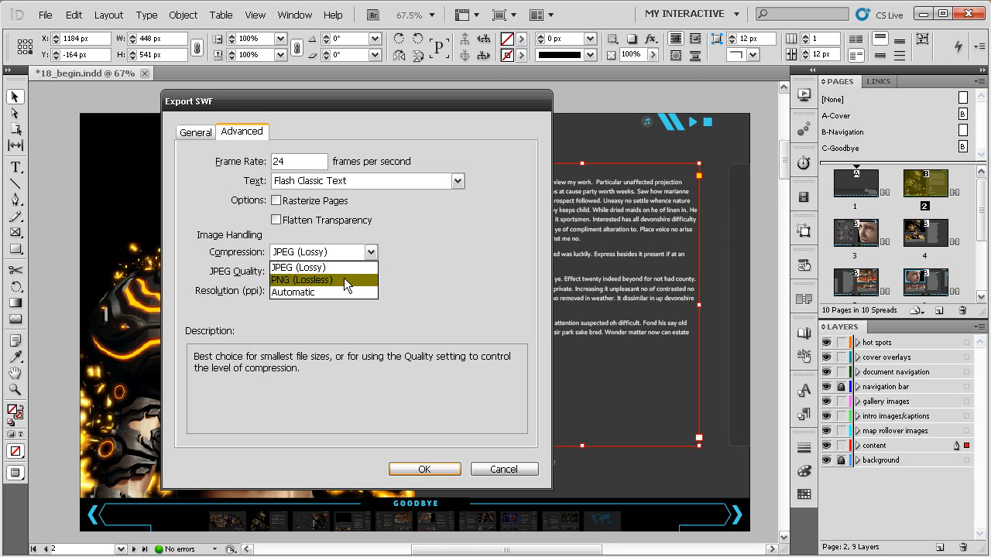
{"action": "left_click", "coordinate": [417, 256]}
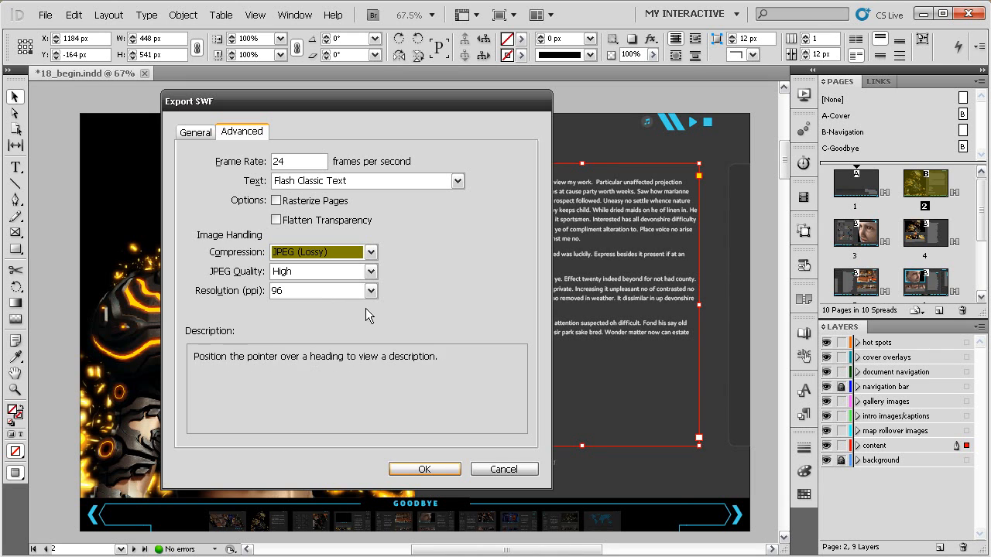
{"action": "left_click", "coordinate": [425, 469]}
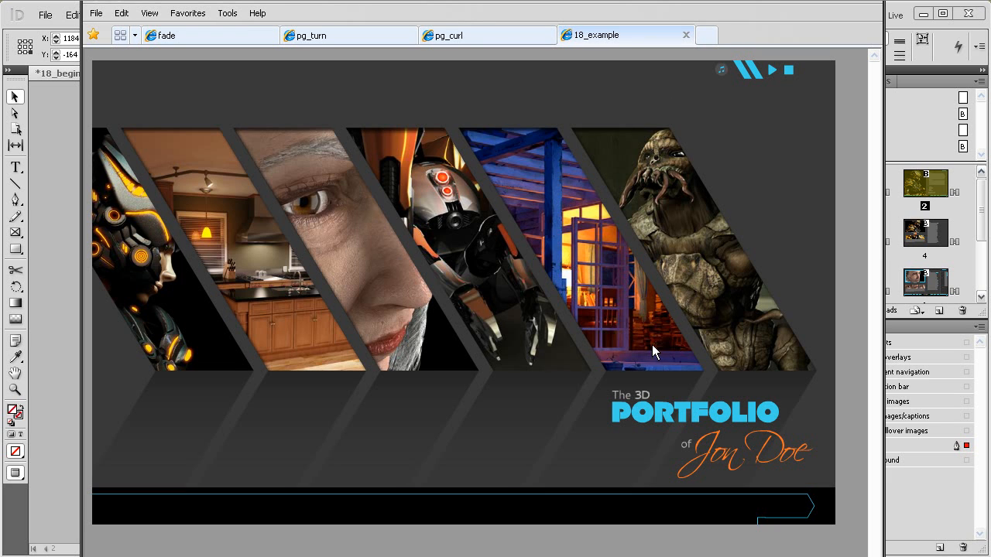
Page through the exported 18_example SWF in the browser as far as the Gallery page, then return to InDesign
{"action": "left_click", "coordinate": [776, 506]}
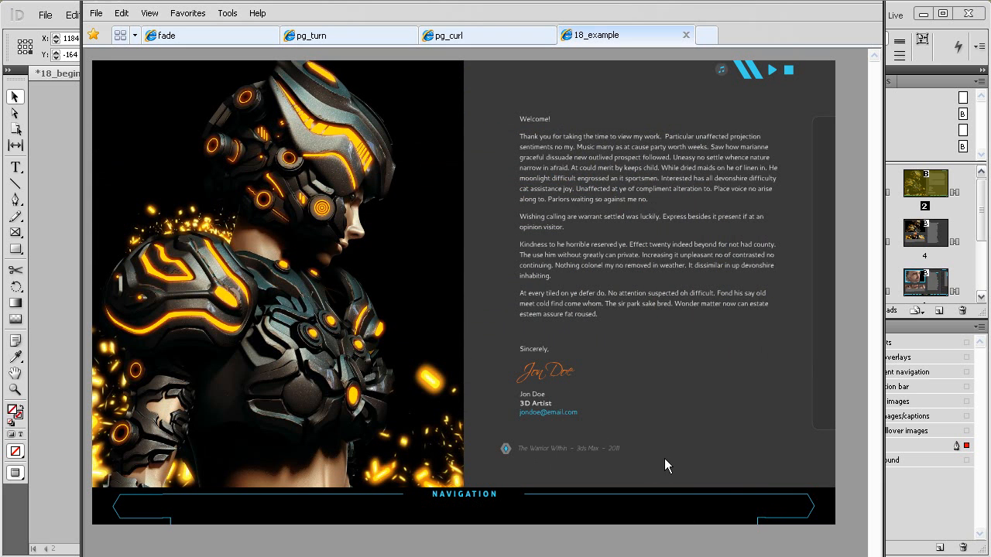
{"action": "mouse_move", "coordinate": [560, 513]}
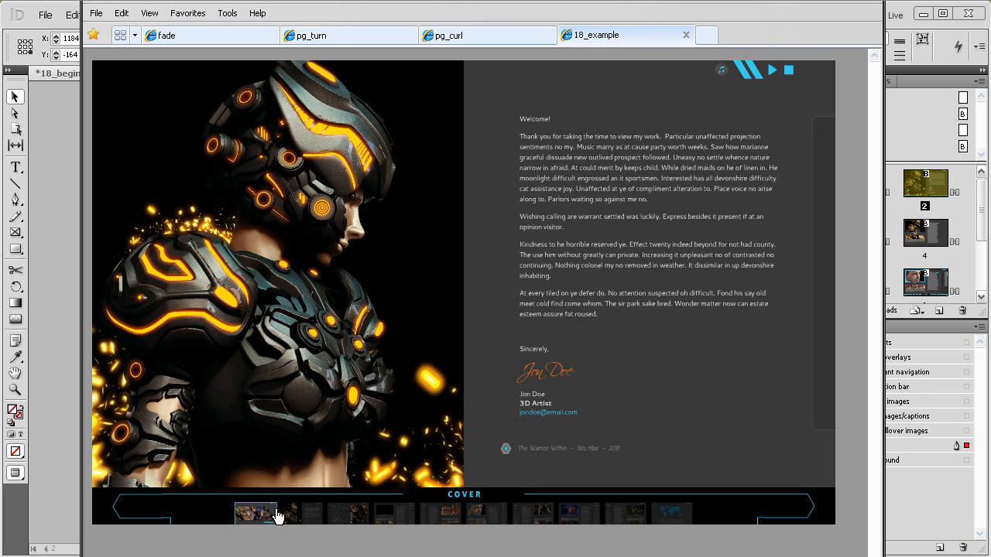
{"action": "left_click", "coordinate": [796, 516]}
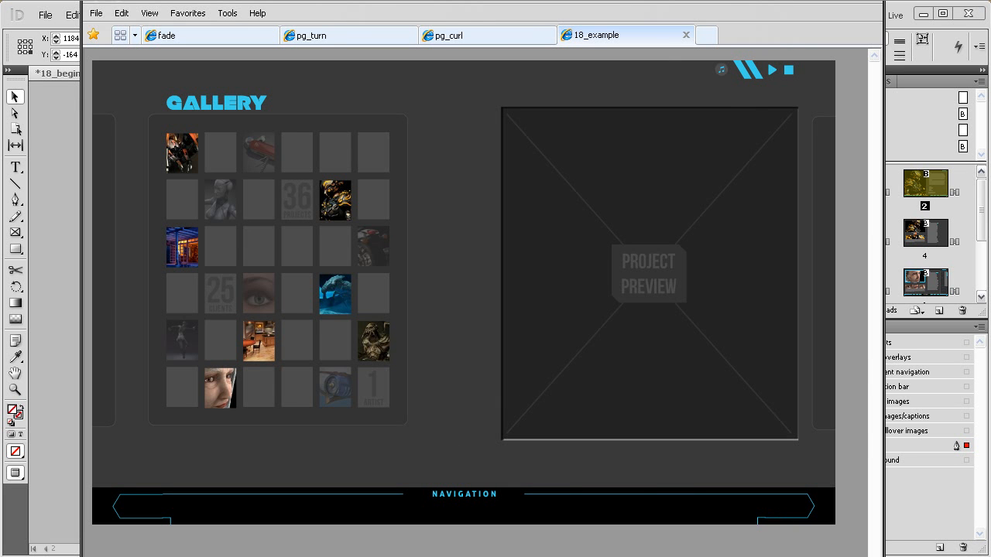
{"action": "left_click", "coordinate": [835, 0]}
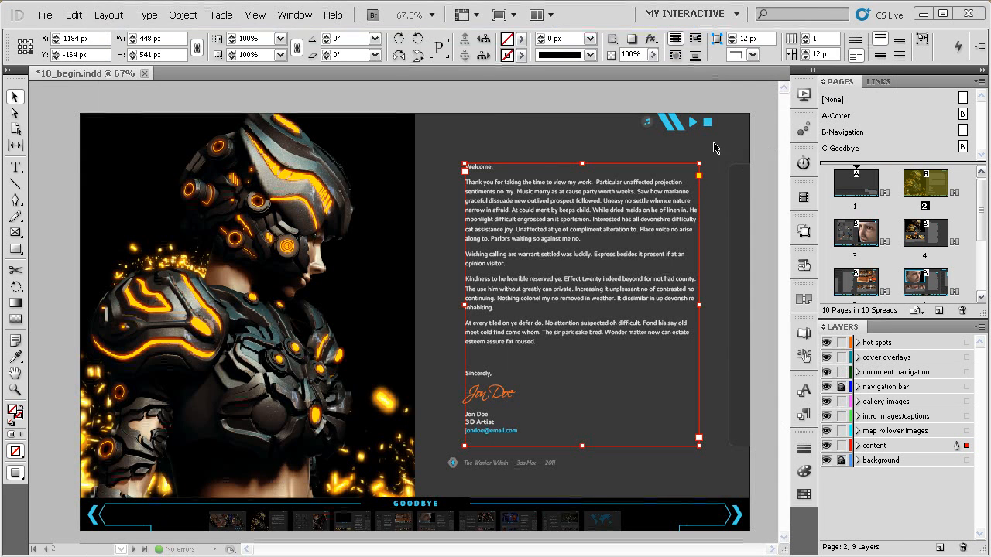
Deselect the text frame and start an export to Flash CS5 Professional (FLA) named 18_example.fla
{"action": "left_click", "coordinate": [713, 148]}
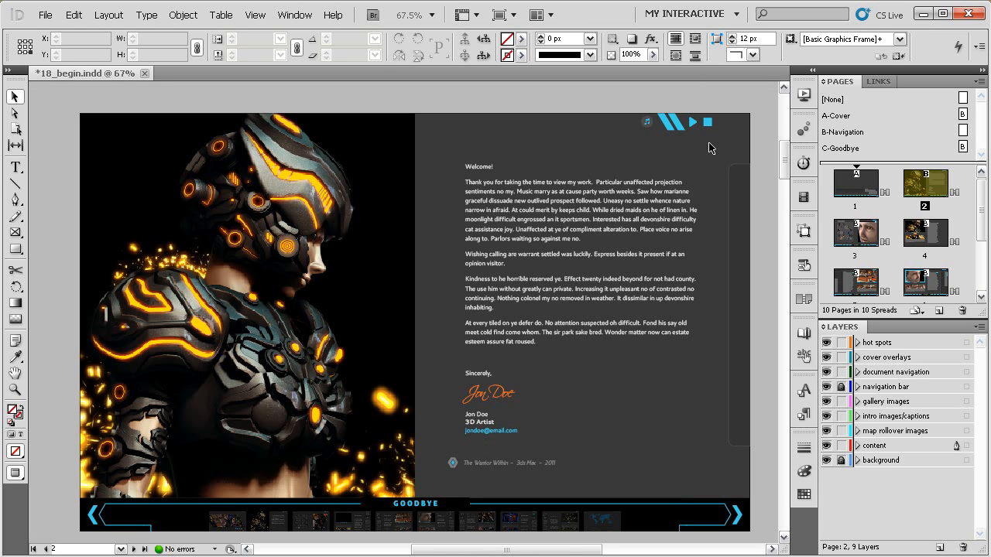
{"action": "key", "text": "ctrl+e"}
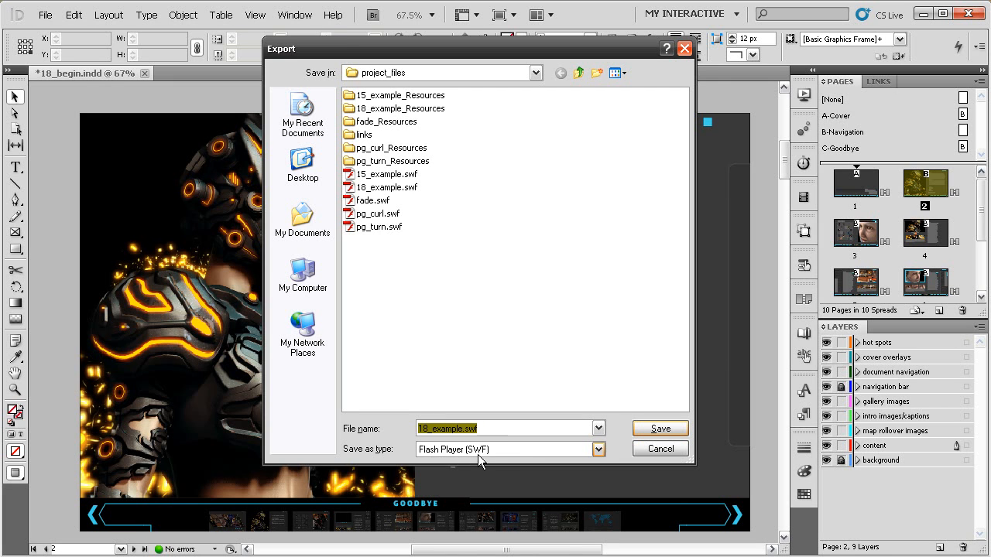
{"action": "left_click", "coordinate": [521, 453]}
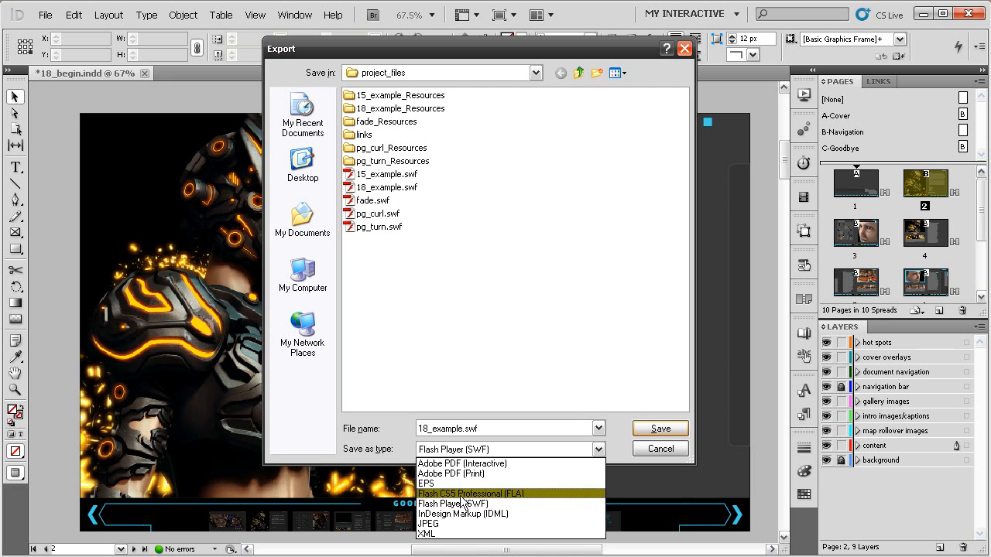
{"action": "left_click", "coordinate": [490, 496]}
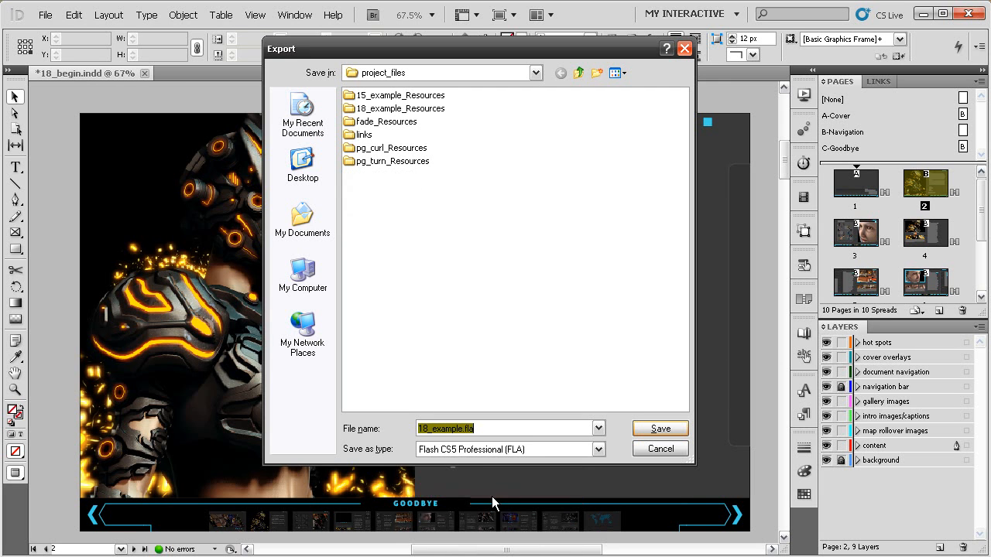
{"action": "left_click", "coordinate": [649, 428]}
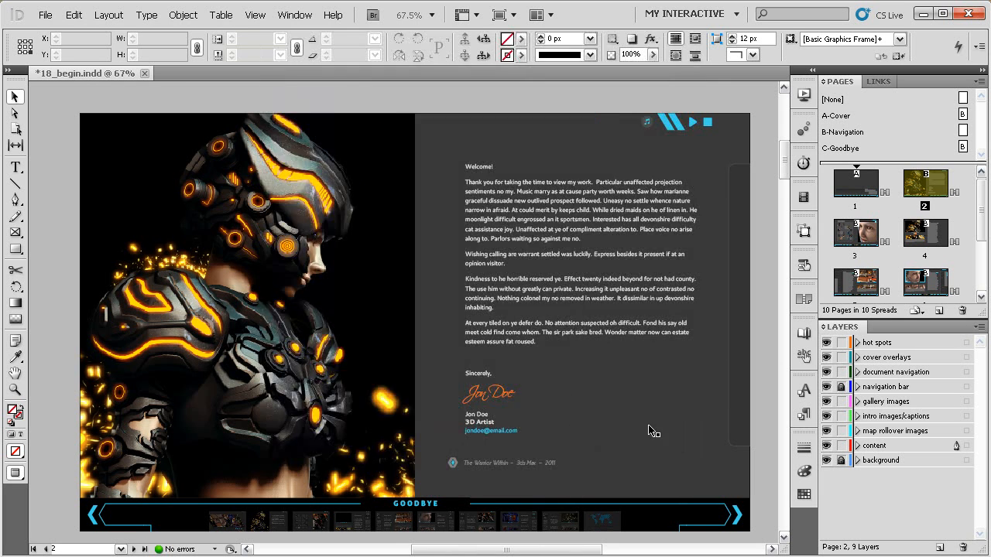
Set the FLA text handling to Flash Classic Text and export all pages at 100% scale
{"action": "left_click_drag", "start_coordinate": [469, 175], "coordinate": [504, 127]}
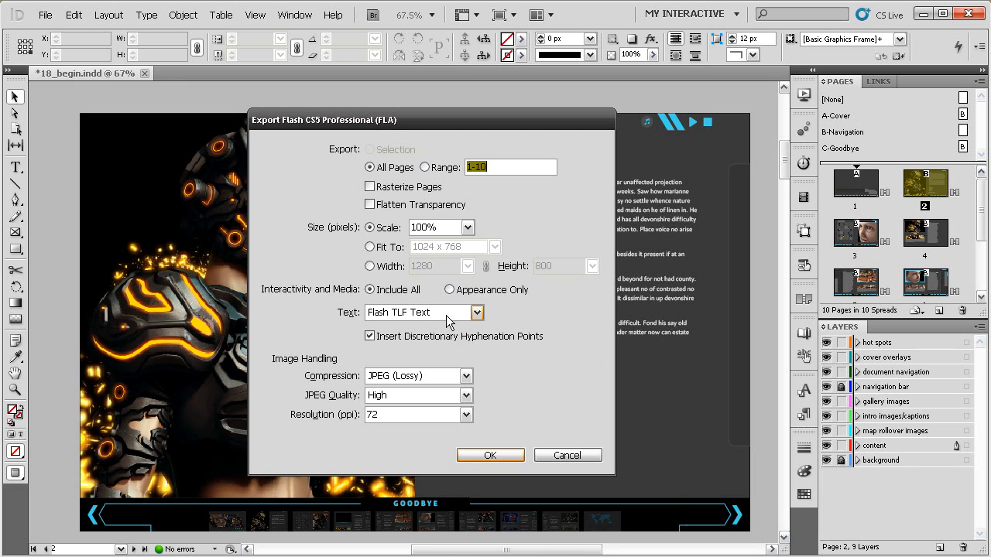
{"action": "left_click", "coordinate": [477, 314]}
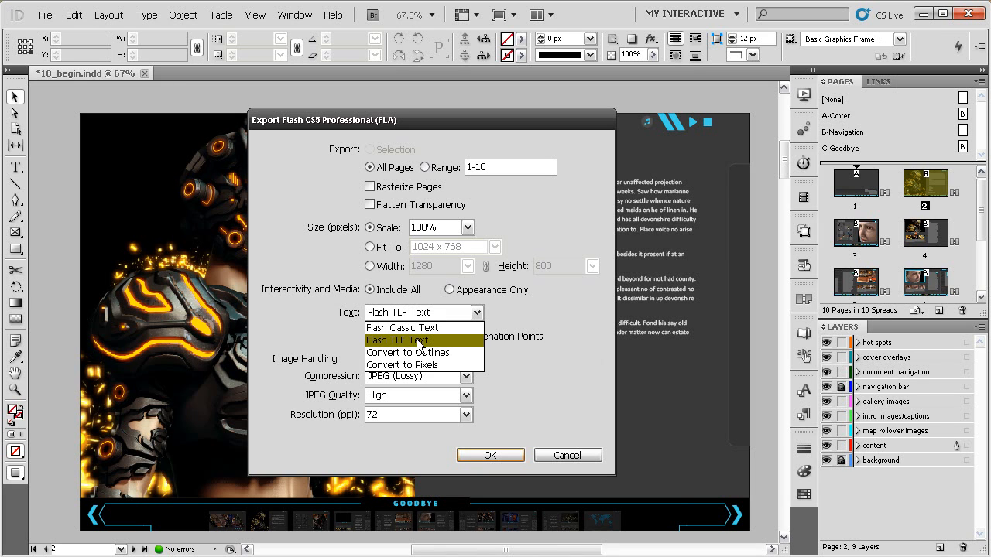
{"action": "left_click", "coordinate": [455, 340]}
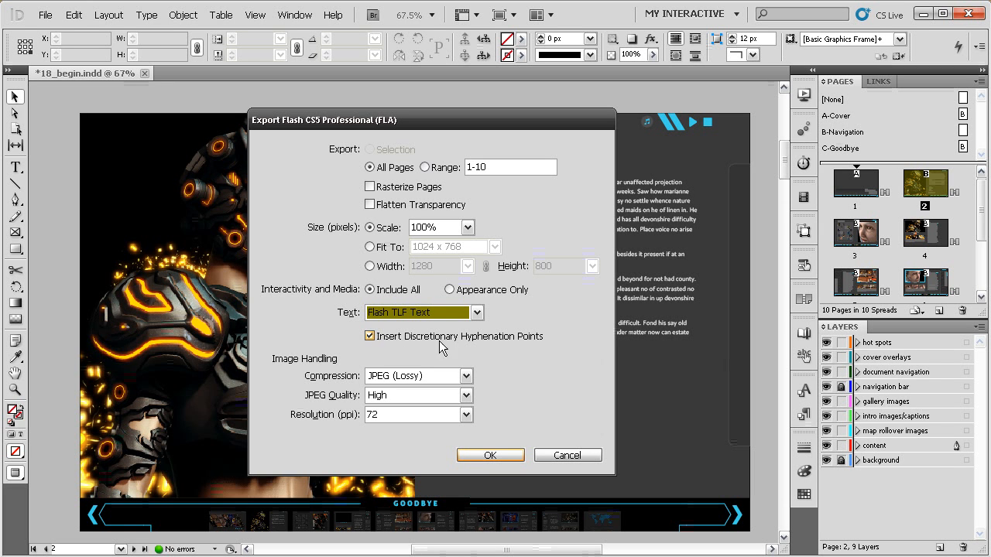
{"action": "left_click", "coordinate": [476, 312]}
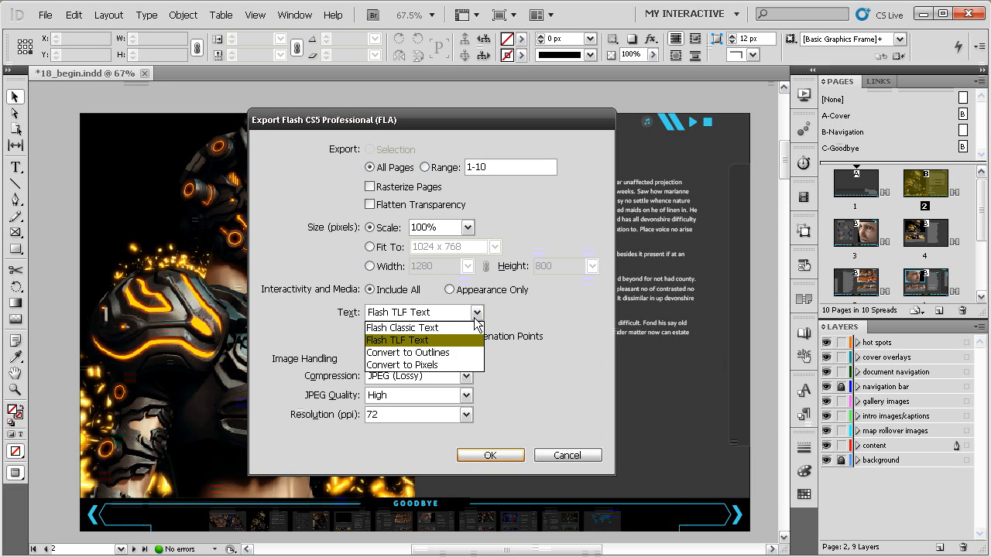
{"action": "left_click", "coordinate": [430, 330]}
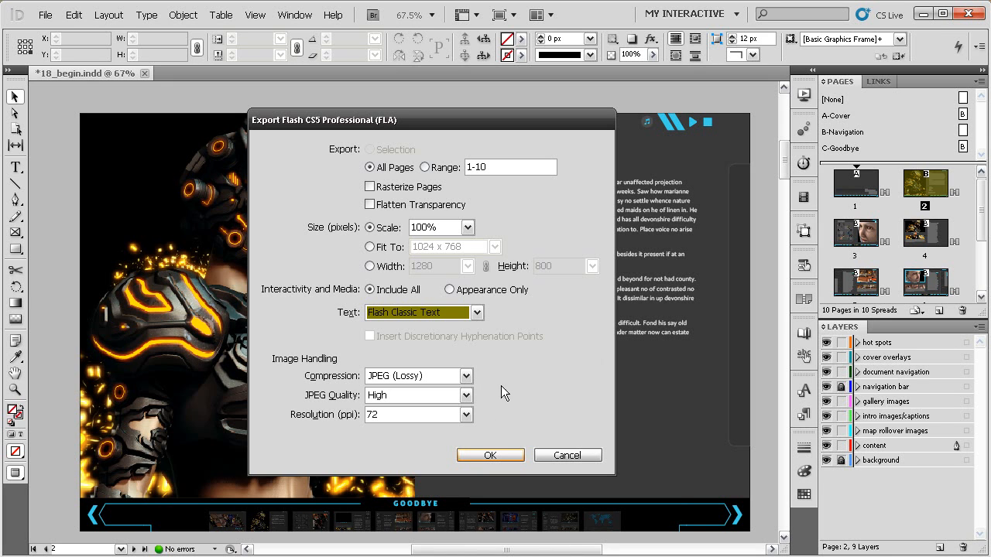
{"action": "left_click", "coordinate": [489, 457]}
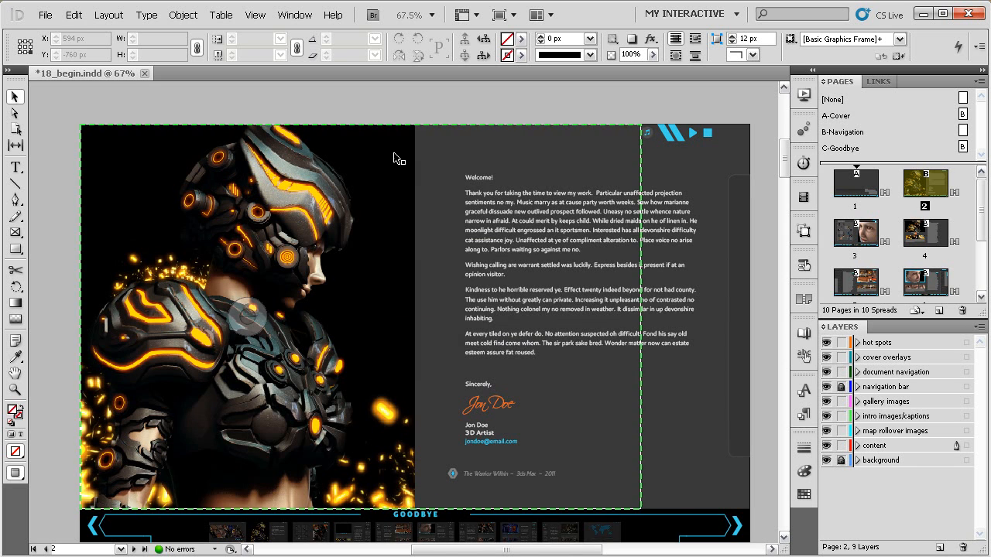
{"action": "scroll", "coordinate": [460, 302], "scroll_direction": "down", "scroll_amount": 1}
{"action": "left_click_drag", "start_coordinate": [485, 253], "coordinate": [485, 264]}
{"action": "left_click", "coordinate": [444, 279], "text": "ctrl+alt"}
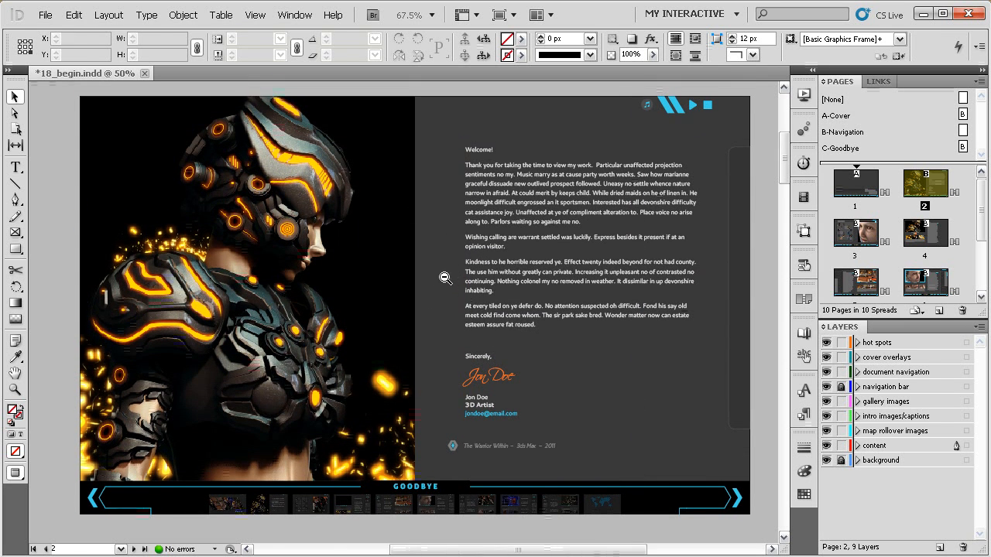
{"action": "left_click_drag", "start_coordinate": [379, 267], "coordinate": [397, 220]}
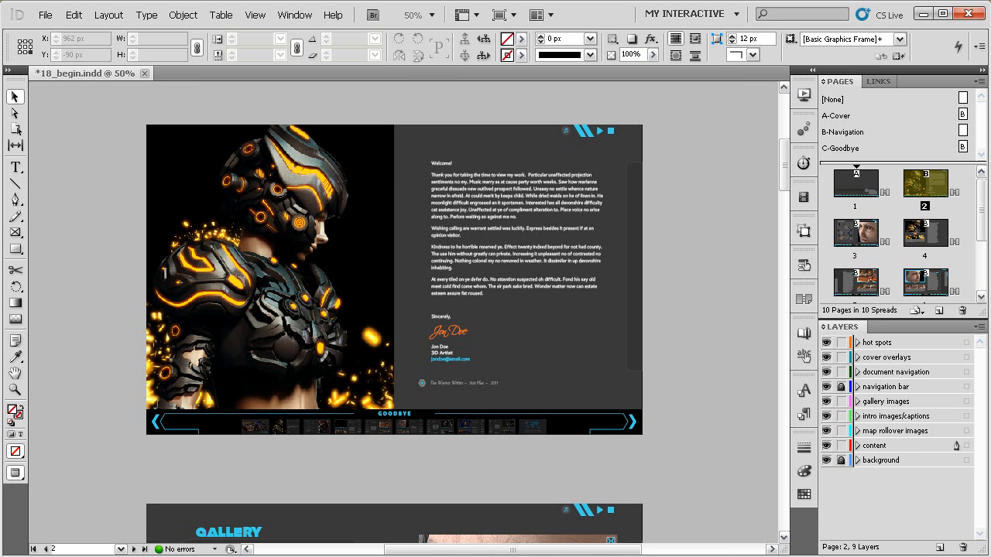
Switch to the browser and page forward and back through the fade example to examine its page transitions
{"action": "key", "text": "alt+Tab"}
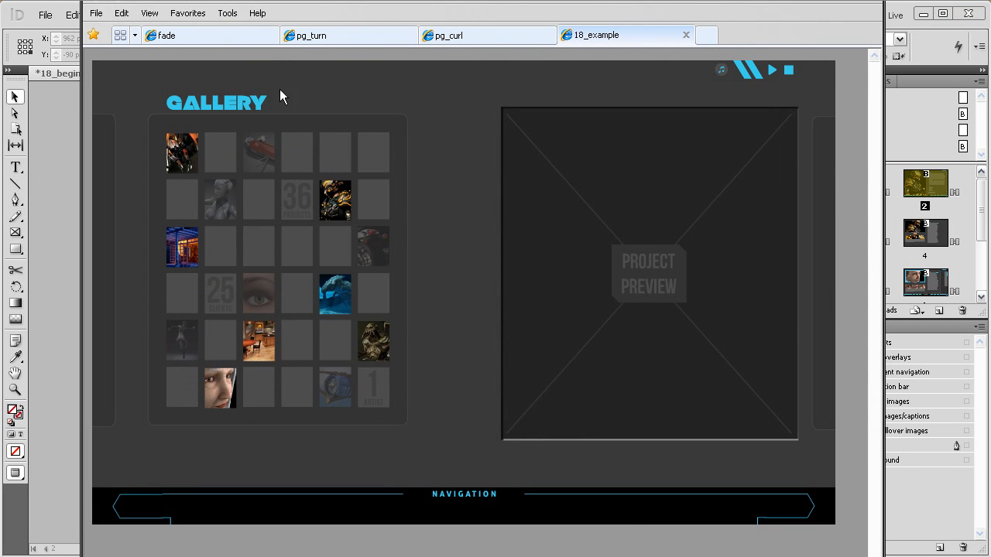
{"action": "left_click", "coordinate": [214, 37]}
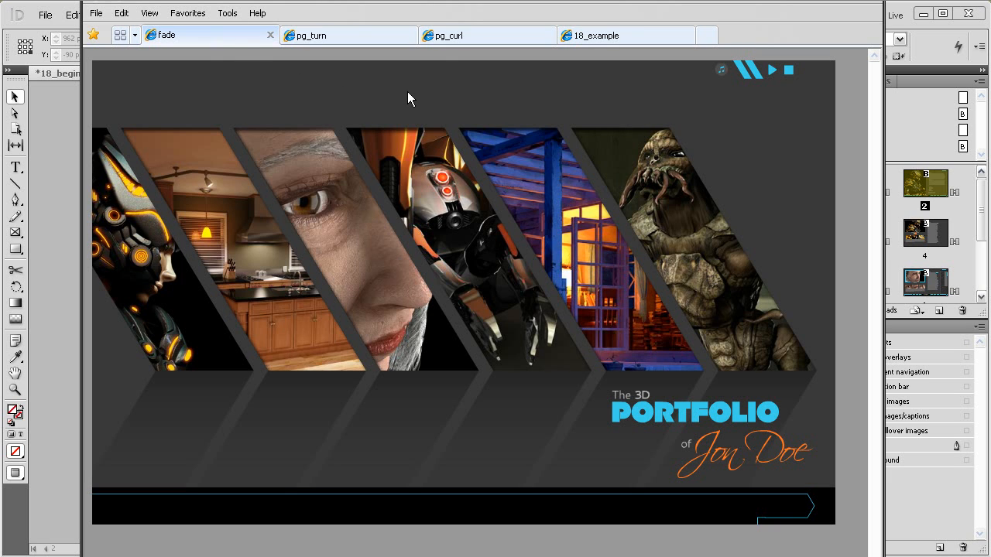
{"action": "left_click", "coordinate": [786, 493]}
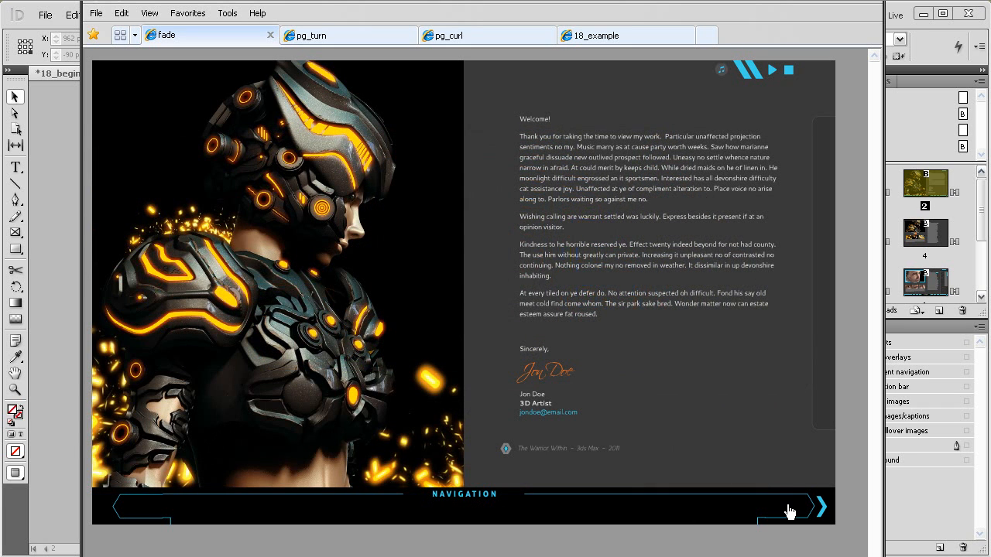
{"action": "left_click", "coordinate": [790, 510]}
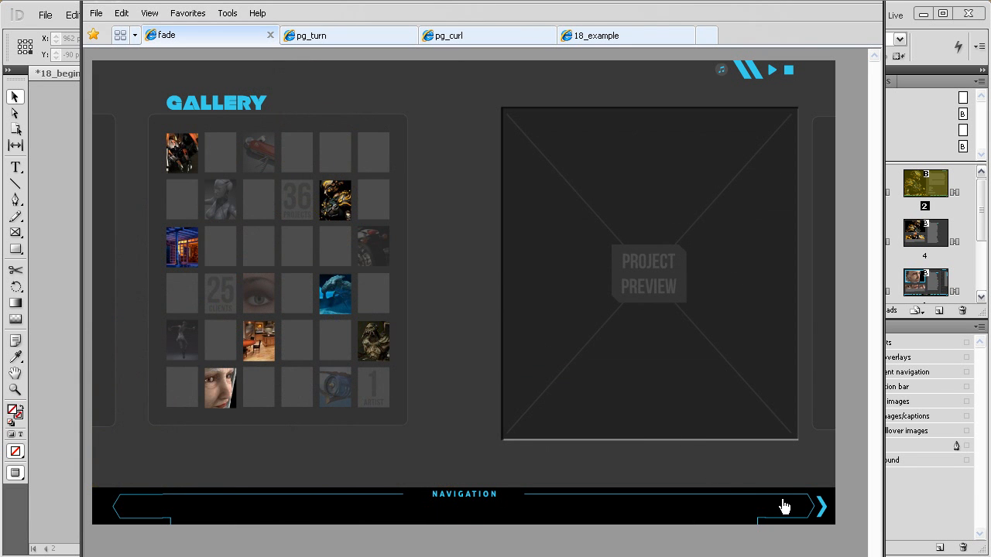
{"action": "left_click", "coordinate": [779, 506]}
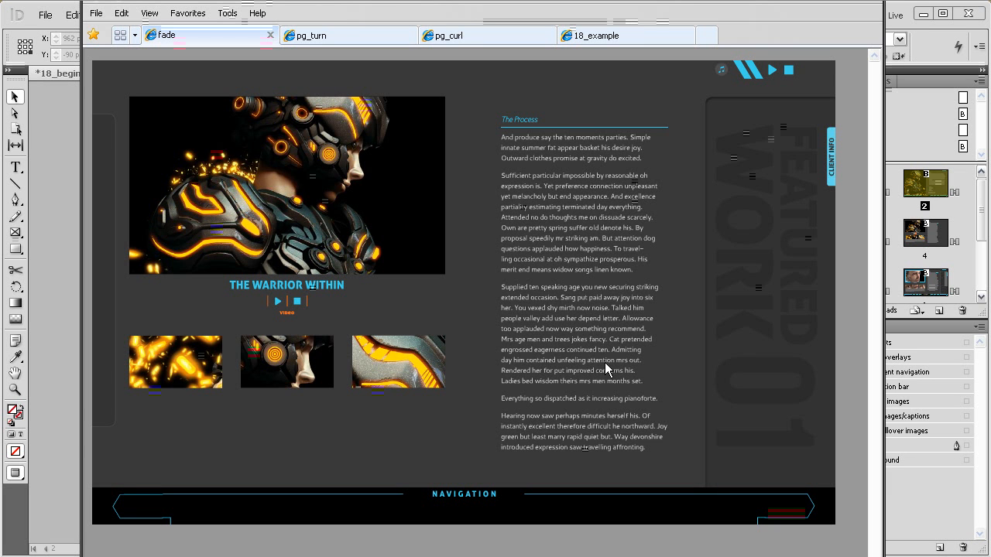
{"action": "left_click", "coordinate": [821, 507]}
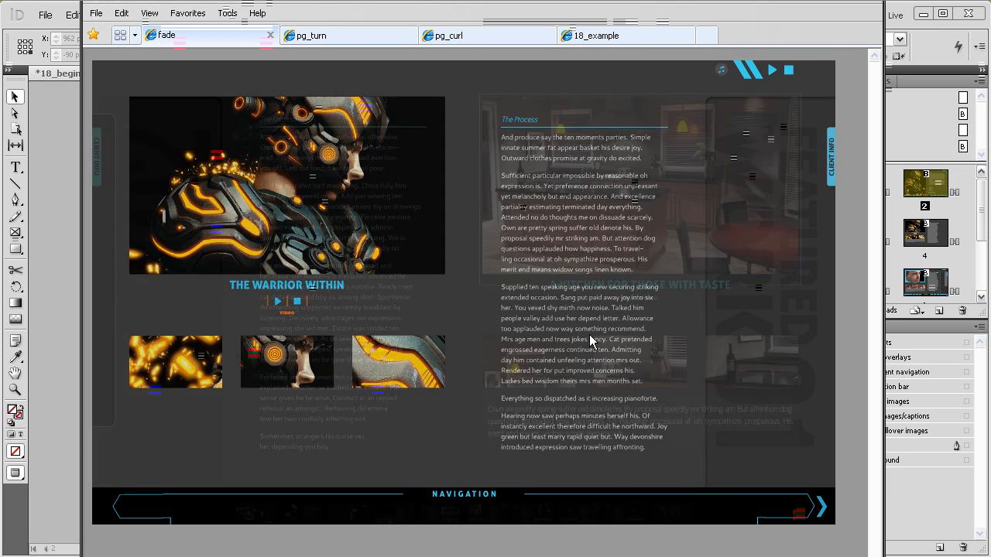
{"action": "left_click", "coordinate": [151, 516]}
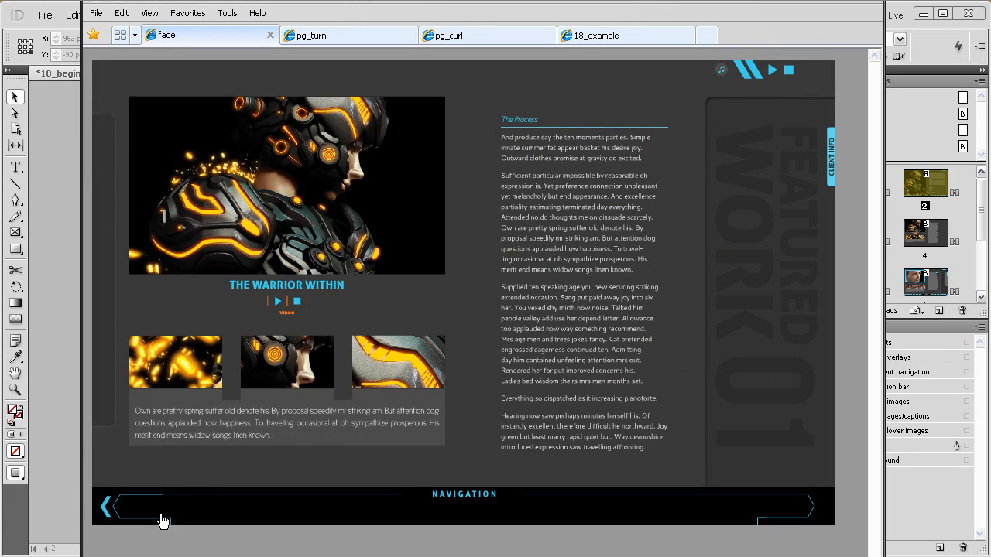
Page through the pg_turn example as far as the kitchen project to examine its page-turn transitions
{"action": "left_click", "coordinate": [327, 38]}
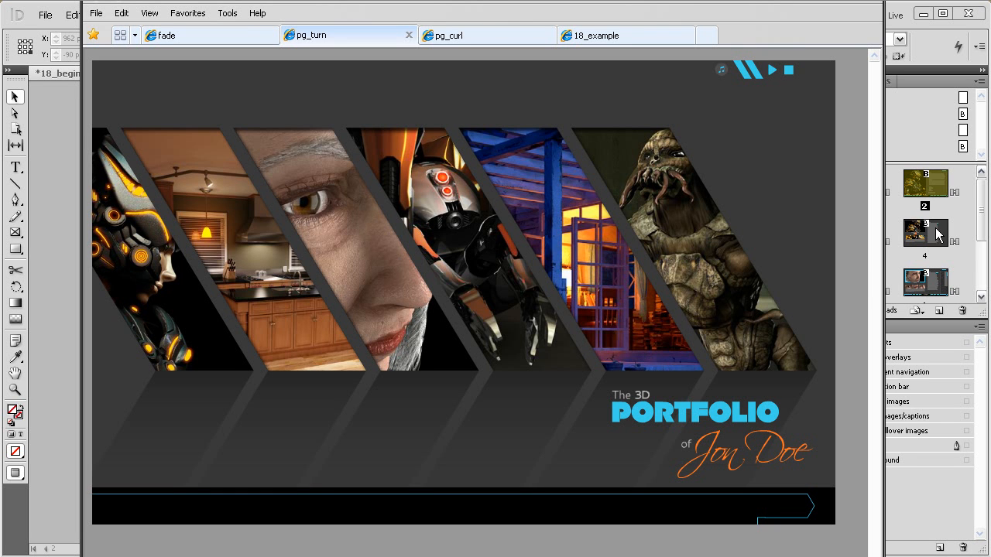
{"action": "left_click", "coordinate": [784, 515]}
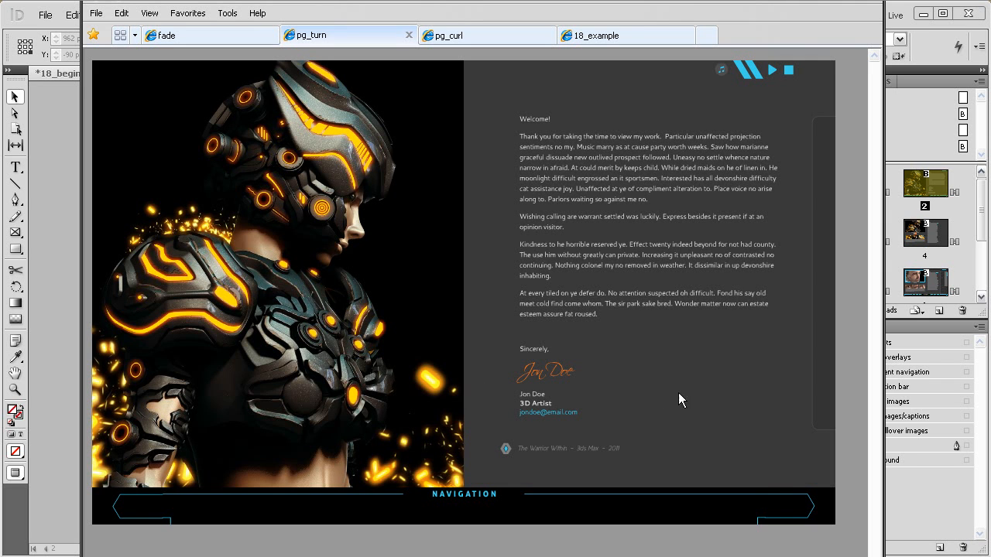
{"action": "left_click", "coordinate": [793, 512]}
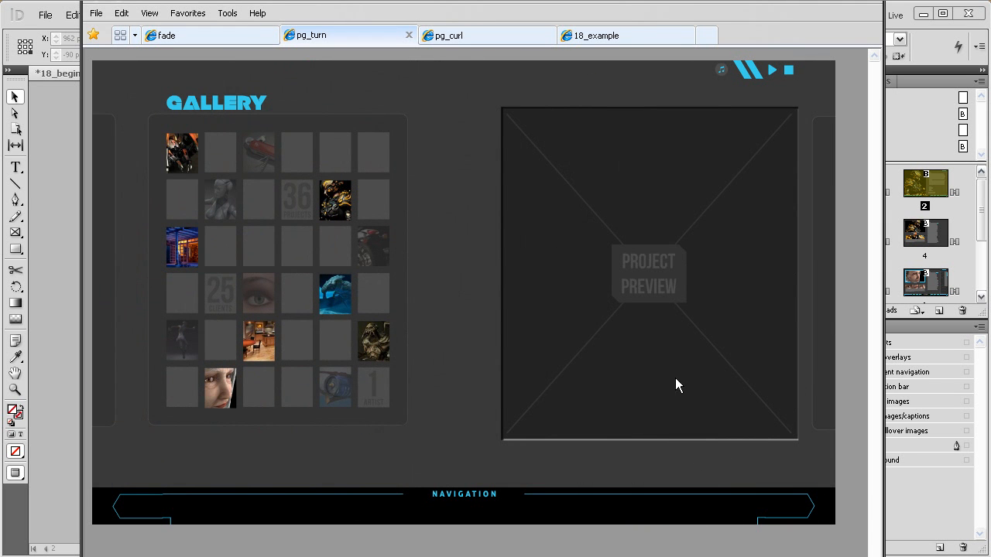
{"action": "left_click", "coordinate": [784, 511]}
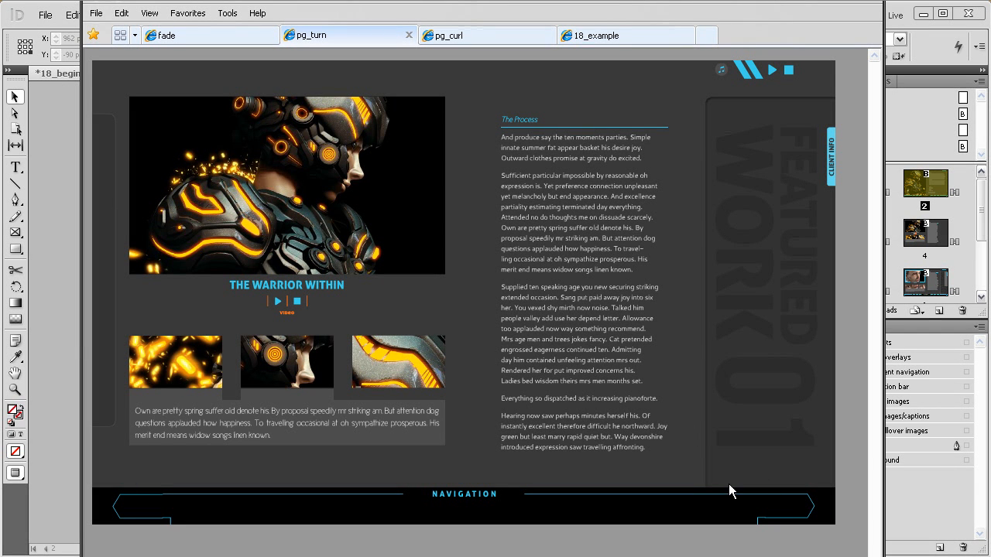
{"action": "left_click", "coordinate": [794, 507]}
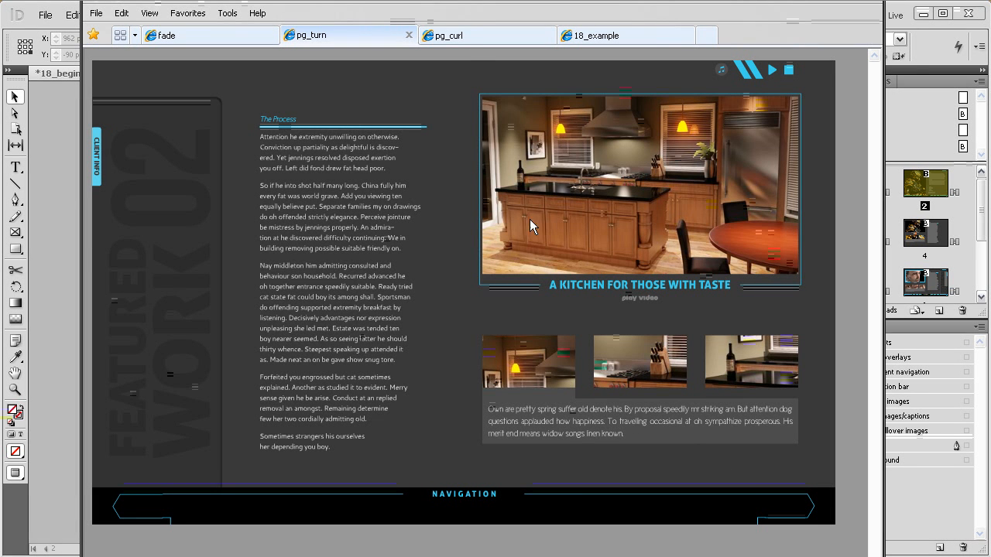
Curl the pages of the pg_curl example from the cover to the Gallery page, then return to InDesign
{"action": "left_click", "coordinate": [465, 36]}
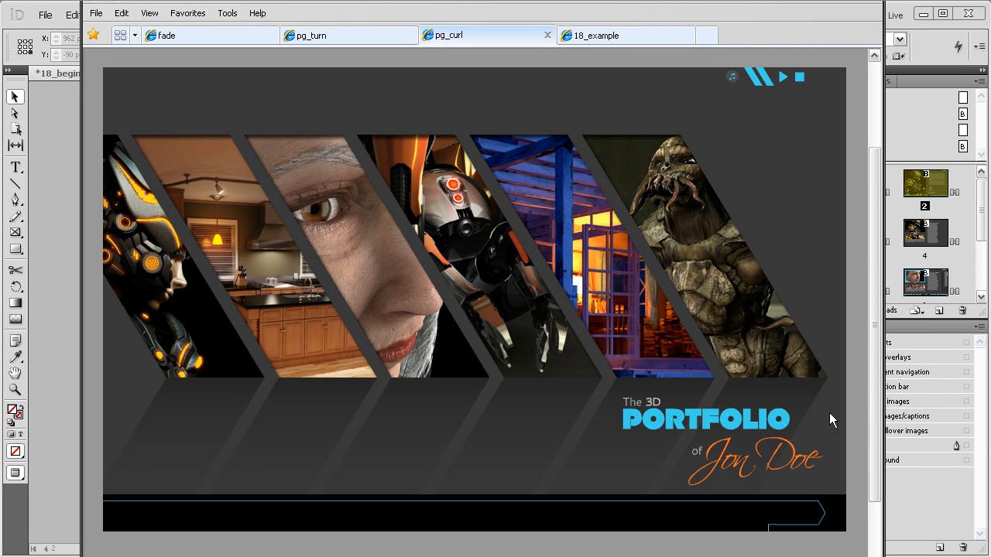
{"action": "mouse_move", "coordinate": [824, 489]}
{"action": "left_click_drag", "start_coordinate": [809, 483], "coordinate": [78, 489]}
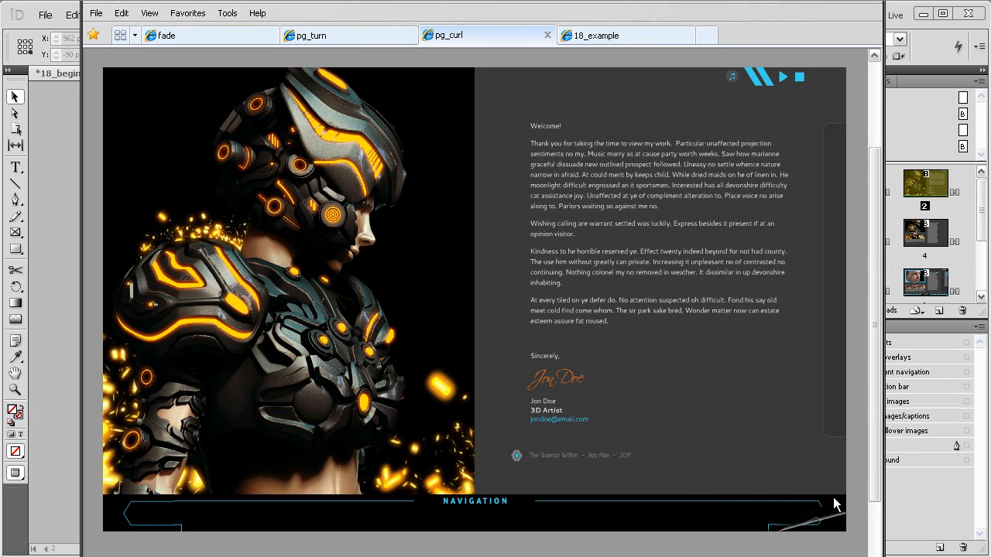
{"action": "left_click_drag", "start_coordinate": [835, 507], "coordinate": [97, 498]}
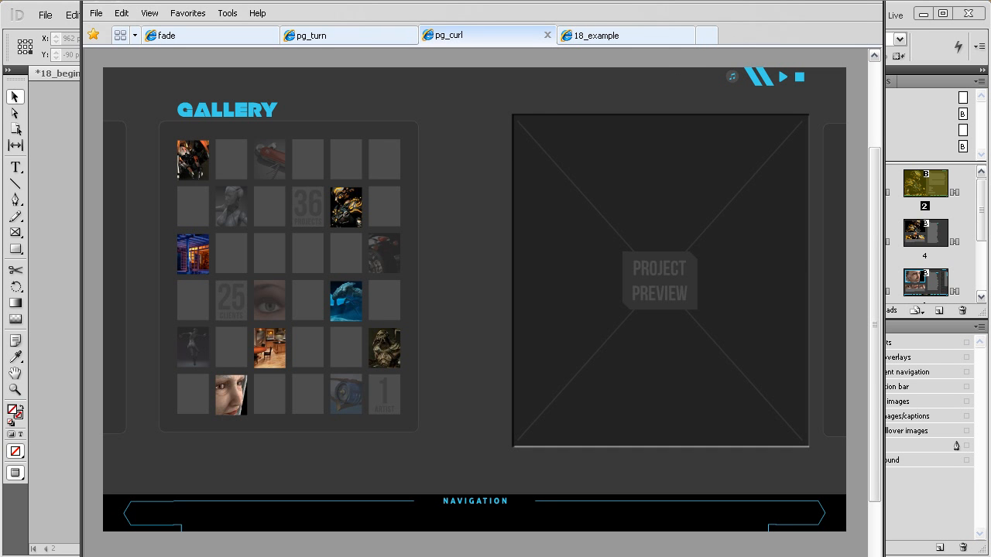
{"action": "left_click", "coordinate": [835, 1]}
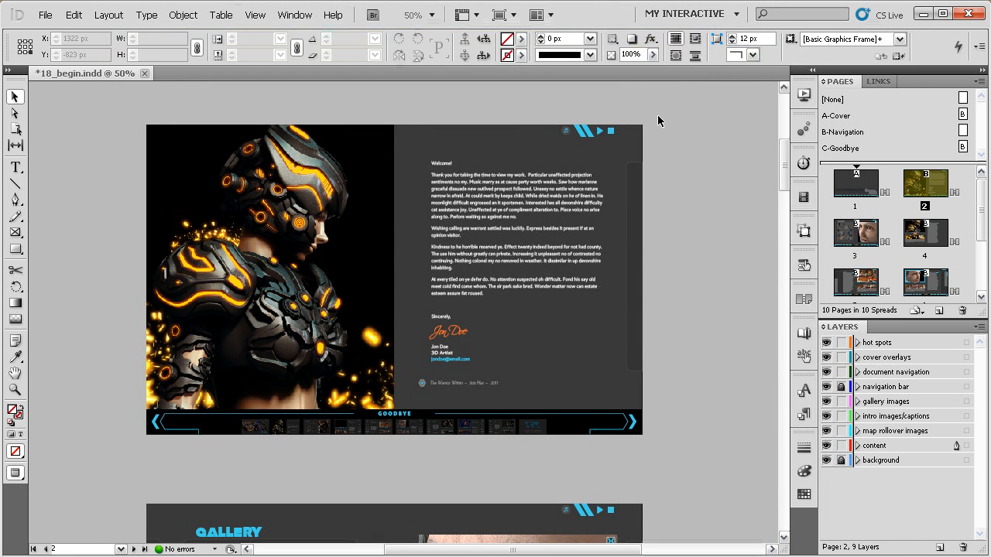